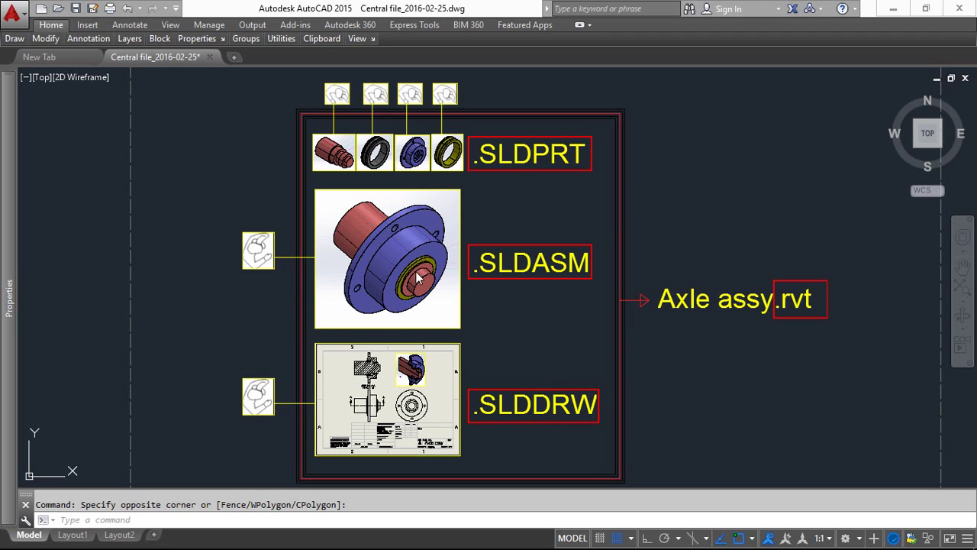
Minimize the AutoCAD 2015 window to reach the desktop
{"action": "left_click", "coordinate": [893, 8]}
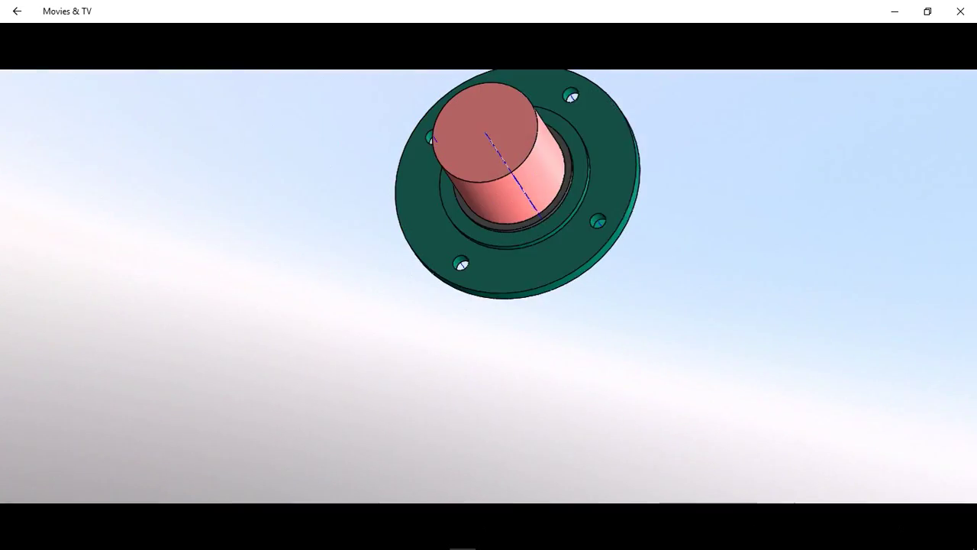
Let the Axle assy animation play, then bring the AutoCAD file-type diagram back
{"action": "mouse_move", "coordinate": [496, 196]}
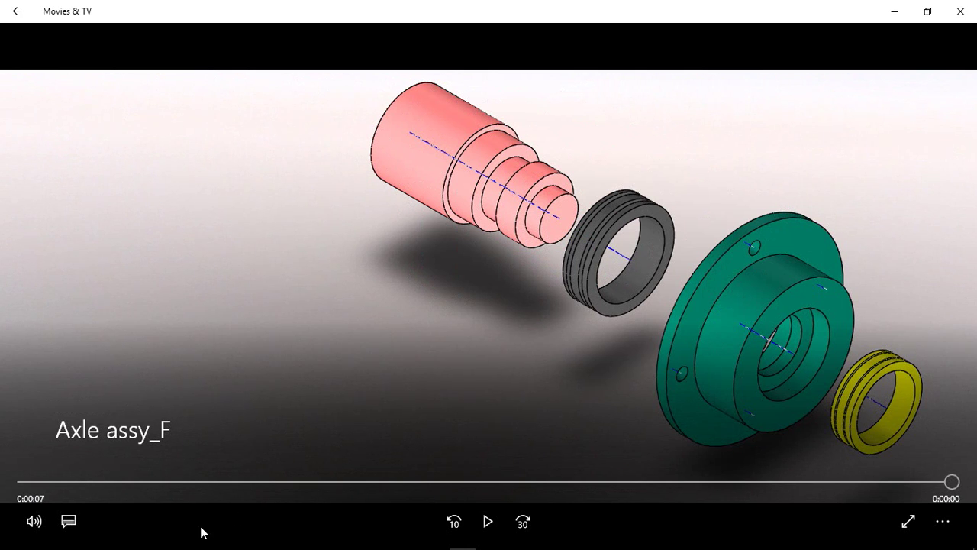
{"action": "mouse_move", "coordinate": [177, 544]}
{"action": "left_click", "coordinate": [147, 540]}
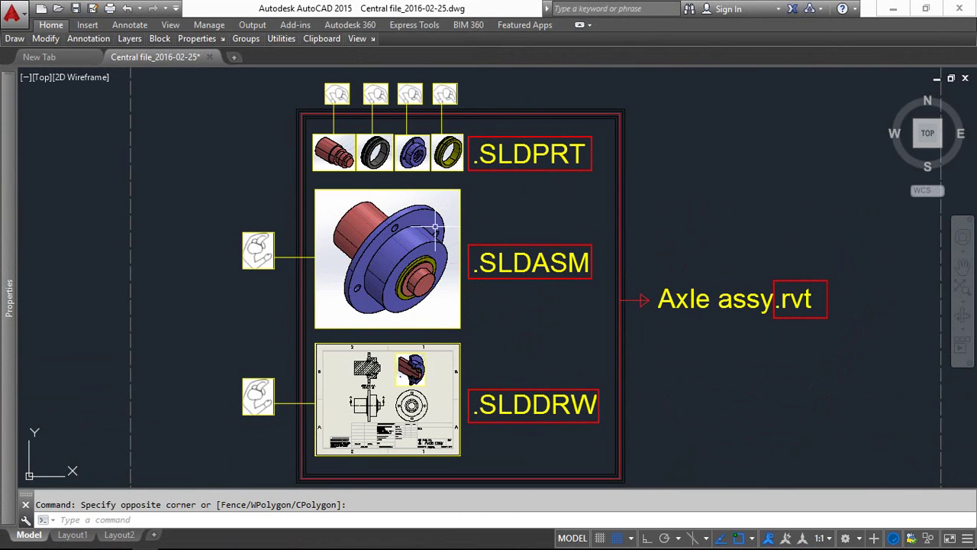
{"action": "scroll", "coordinate": [343, 111], "scroll_direction": "up", "scroll_amount": 4}
{"action": "scroll", "coordinate": [348, 135], "scroll_direction": "up", "scroll_amount": 2}
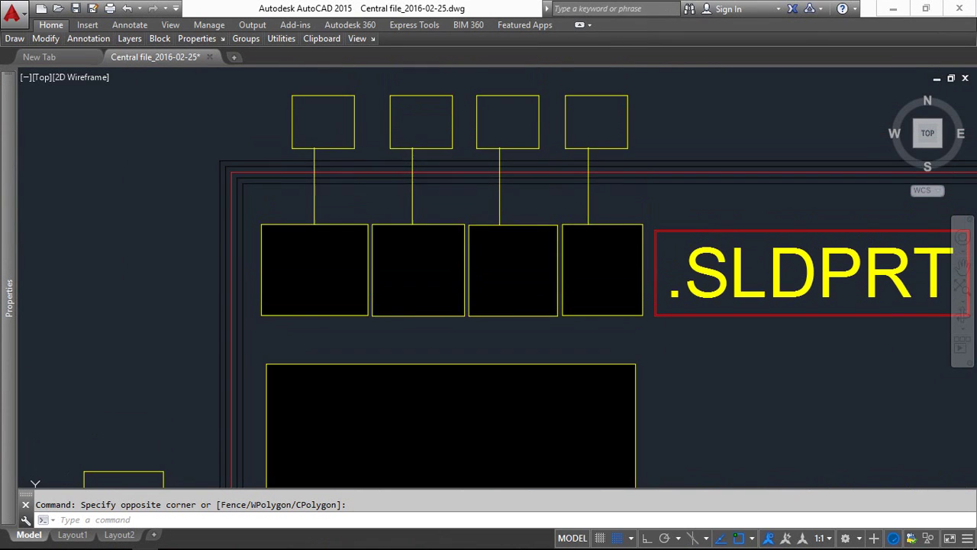
{"action": "middle_click_drag", "start_coordinate": [329, 201], "coordinate": [331, 224]}
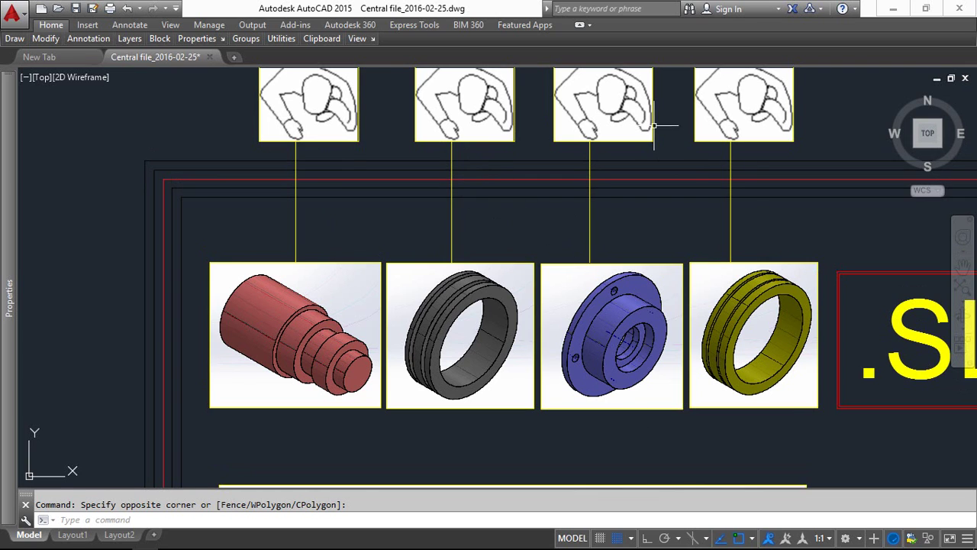
{"action": "scroll", "coordinate": [625, 108], "scroll_direction": "down", "scroll_amount": 3}
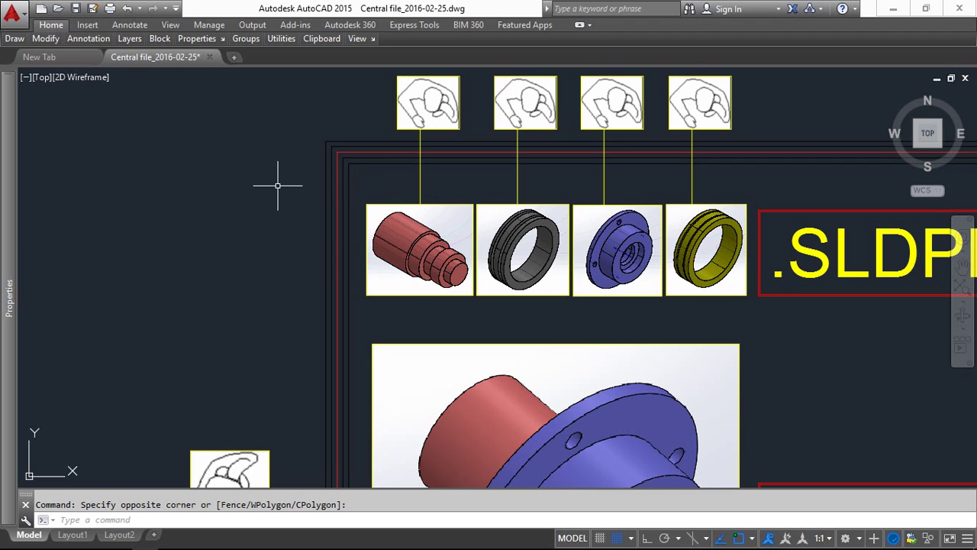
{"action": "scroll", "coordinate": [278, 184], "scroll_direction": "down", "scroll_amount": 2}
{"action": "middle_click_drag", "start_coordinate": [464, 336], "coordinate": [443, 219]}
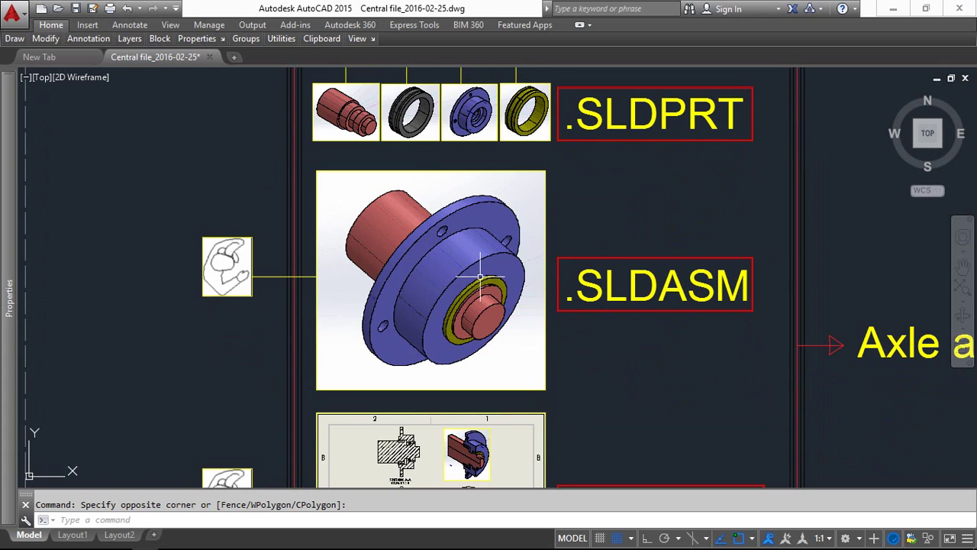
{"action": "middle_click_drag", "start_coordinate": [593, 392], "coordinate": [605, 226]}
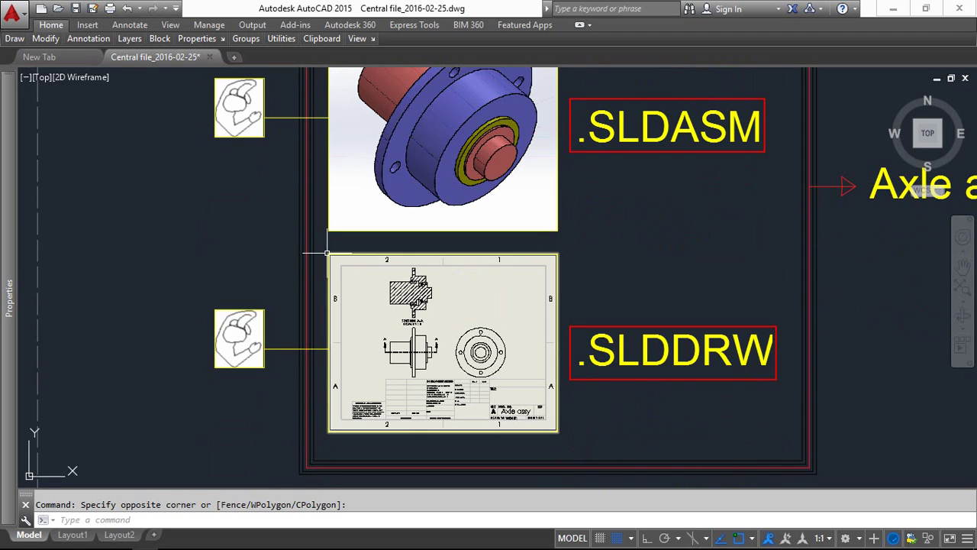
{"action": "scroll", "coordinate": [514, 431], "scroll_direction": "down", "scroll_amount": 2}
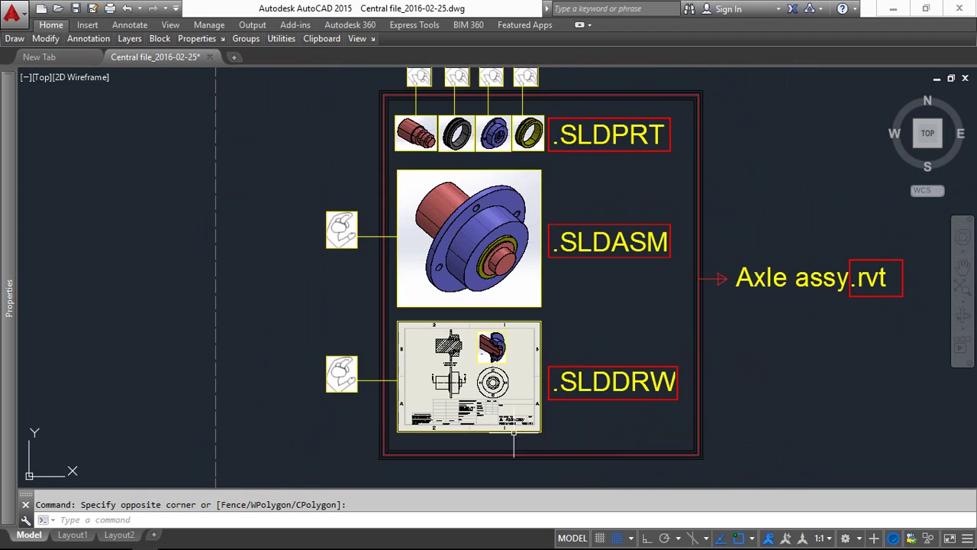
{"action": "middle_click_drag", "start_coordinate": [582, 298], "coordinate": [573, 323]}
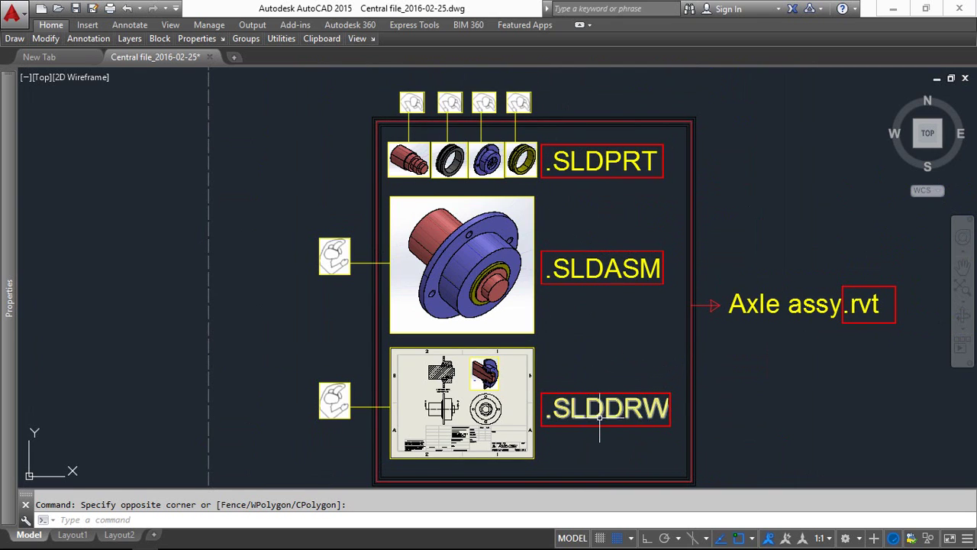
{"action": "left_click", "coordinate": [795, 270]}
{"action": "left_click", "coordinate": [935, 376]}
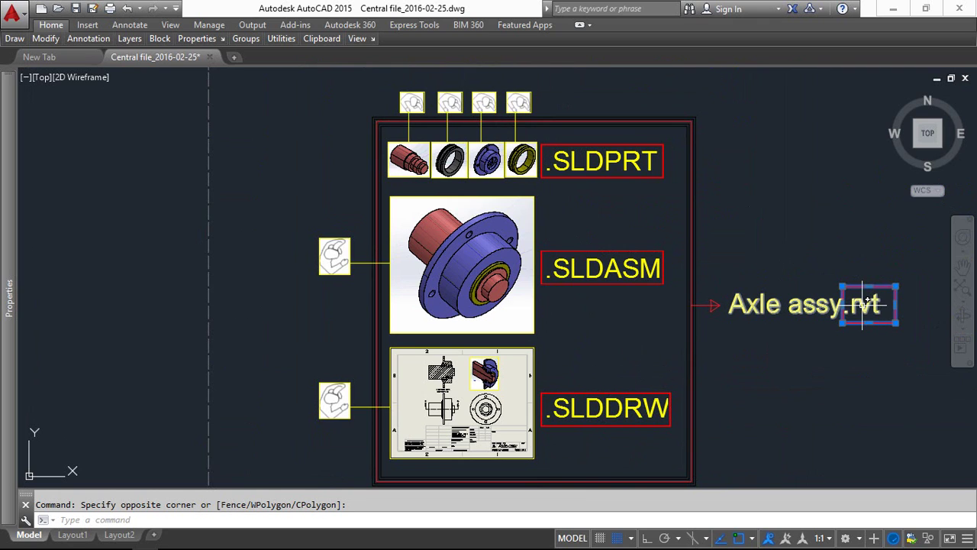
{"action": "key", "text": "Escape"}
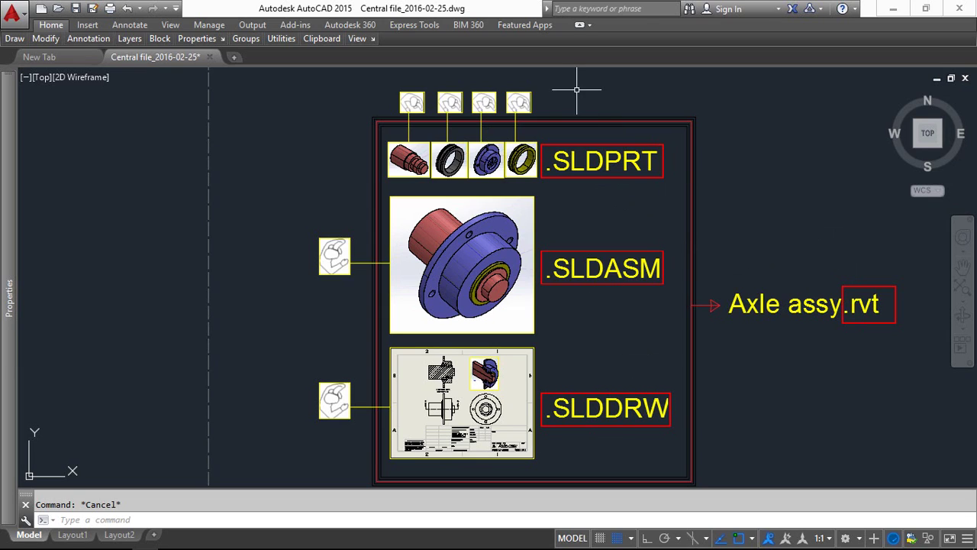
{"action": "scroll", "coordinate": [414, 69], "scroll_direction": "up", "scroll_amount": 2}
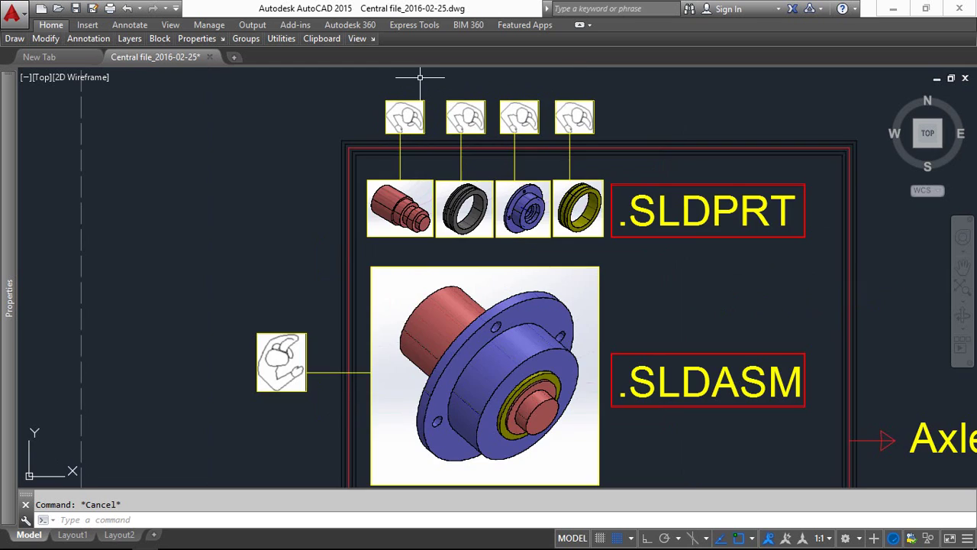
{"action": "scroll", "coordinate": [414, 69], "scroll_direction": "up", "scroll_amount": 2}
{"action": "scroll", "coordinate": [432, 99], "scroll_direction": "up", "scroll_amount": 2}
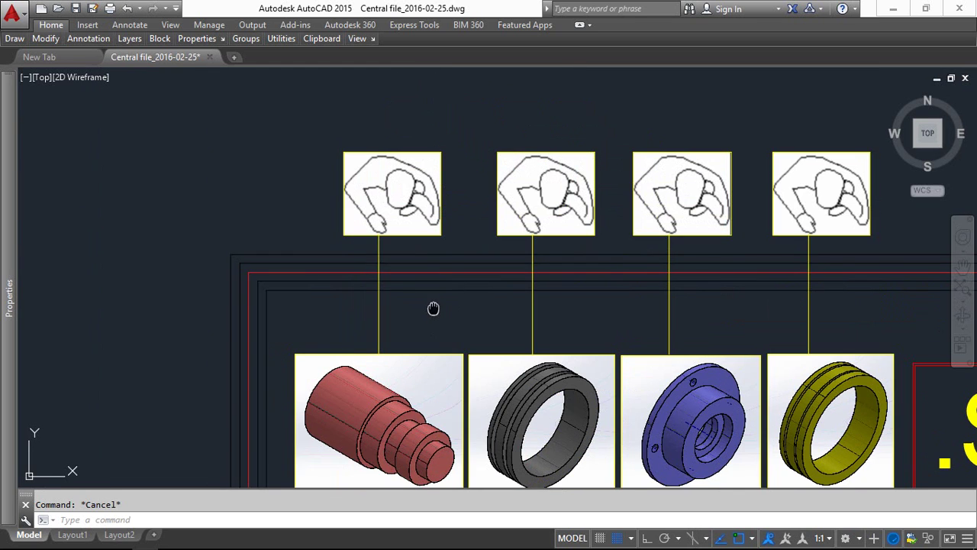
{"action": "middle_click_drag", "start_coordinate": [432, 306], "coordinate": [417, 219]}
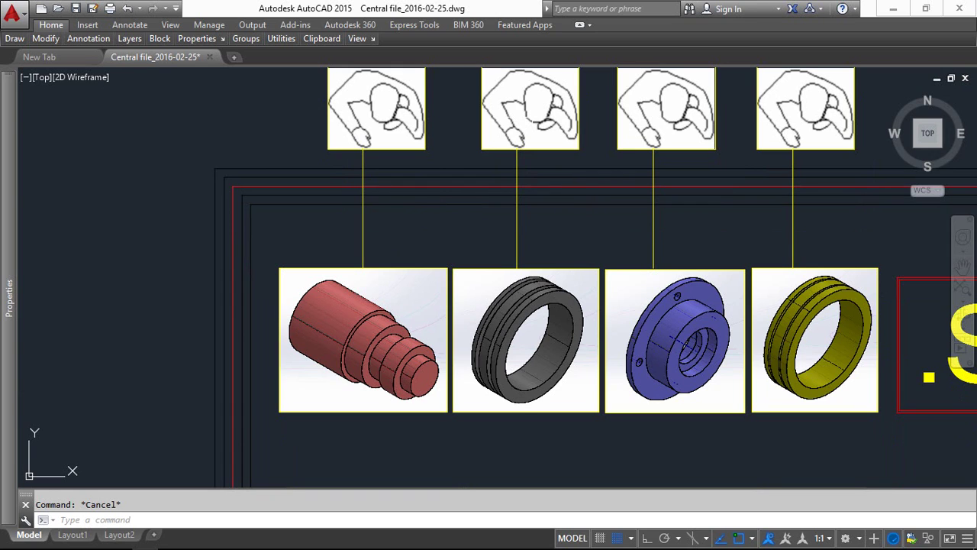
{"action": "scroll", "coordinate": [525, 140], "scroll_direction": "down", "scroll_amount": 4}
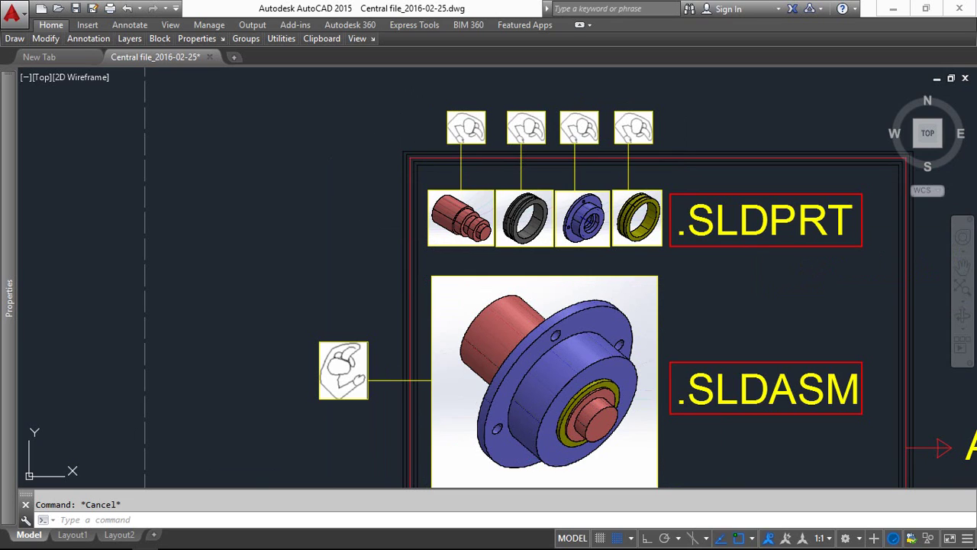
Switch to Revit and create a new blank project, Project1, from New > Project
{"action": "left_click", "coordinate": [97, 540]}
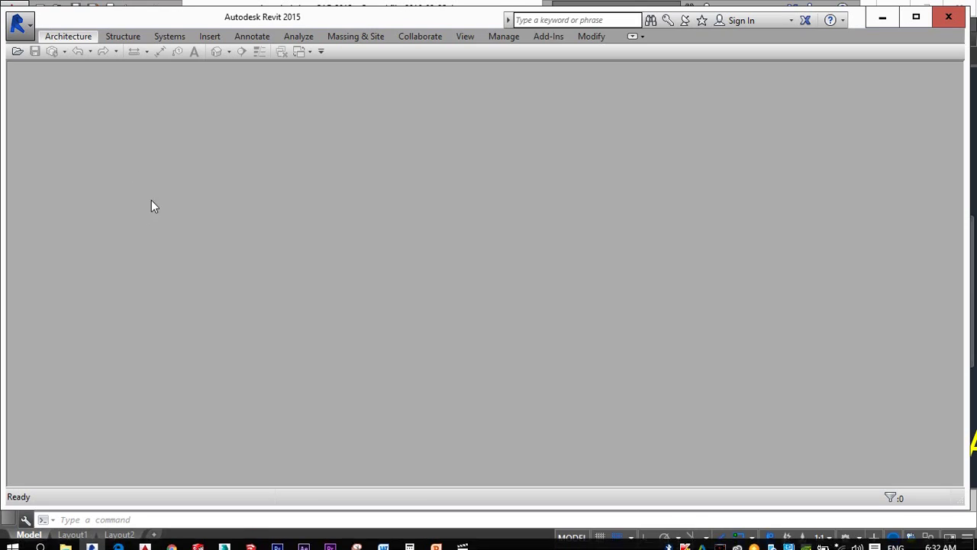
{"action": "left_click", "coordinate": [21, 31]}
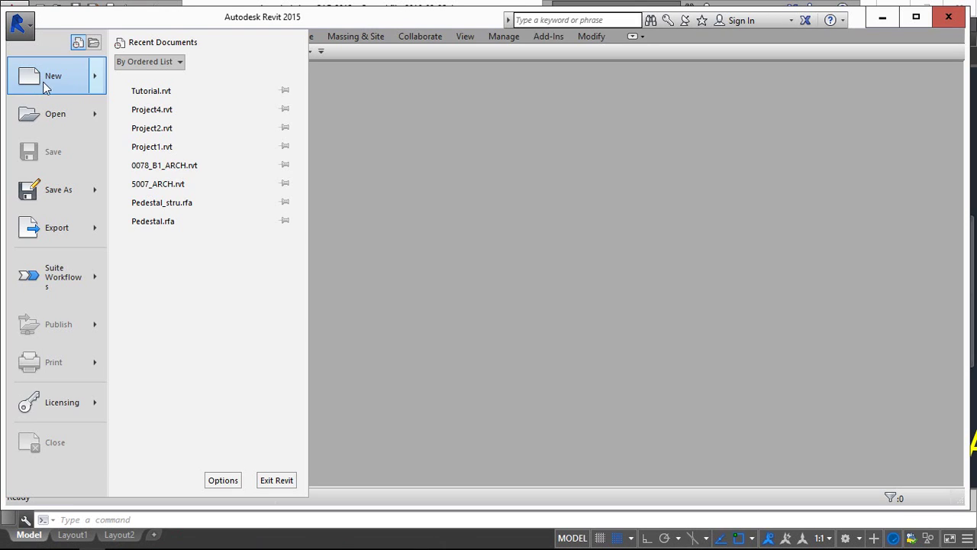
{"action": "mouse_move", "coordinate": [86, 88]}
{"action": "left_click", "coordinate": [161, 79]}
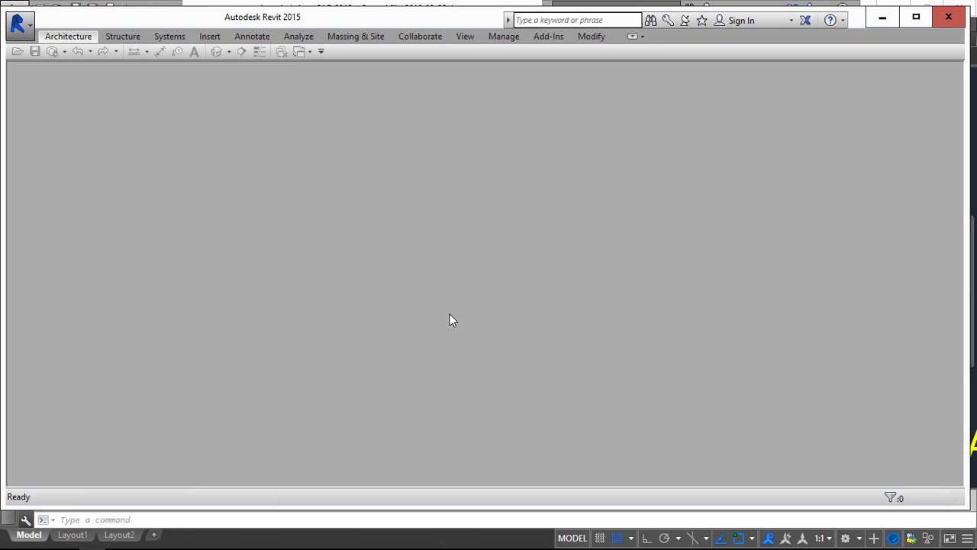
{"action": "left_click", "coordinate": [465, 313]}
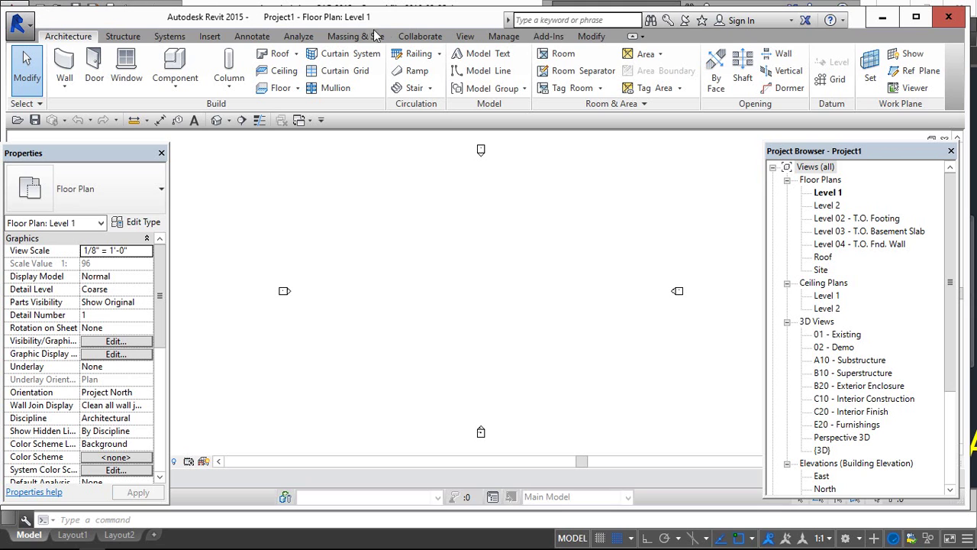
{"action": "mouse_move", "coordinate": [400, 16]}
{"action": "left_mouse_down"}
{"action": "mouse_move", "coordinate": [398, 46]}
{"action": "mouse_move", "coordinate": [404, 19]}
{"action": "left_mouse_up"}
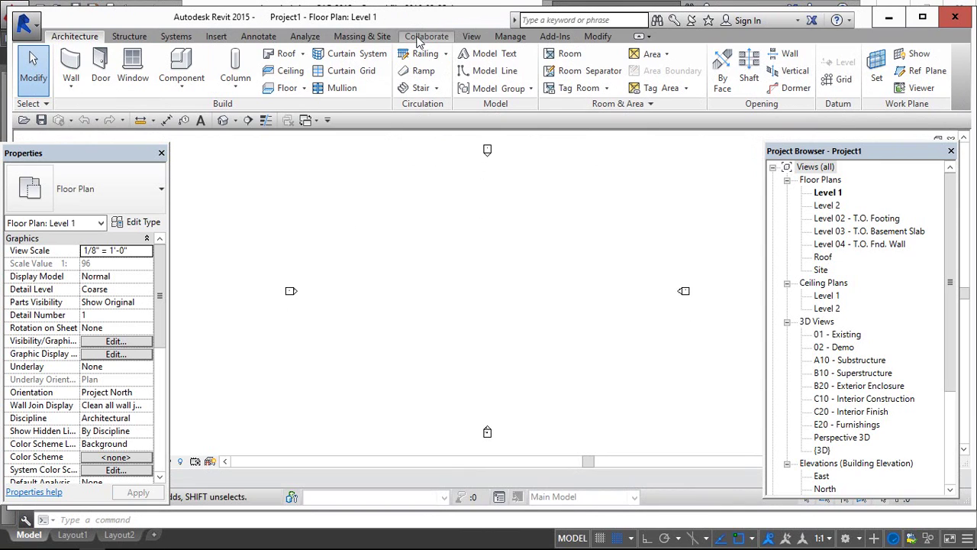
Enable worksharing, renaming the remaining-elements workset to Axle
{"action": "left_click", "coordinate": [424, 37]}
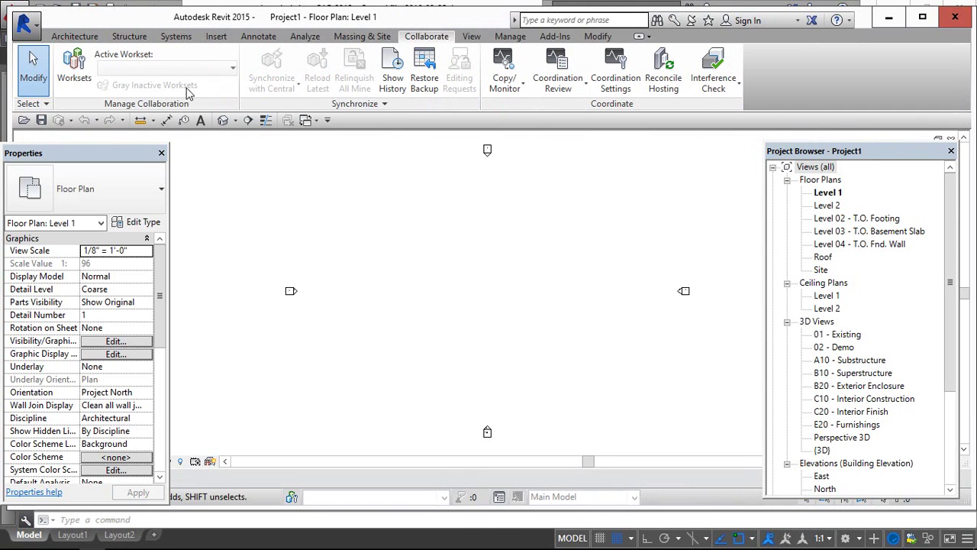
{"action": "left_click", "coordinate": [87, 77]}
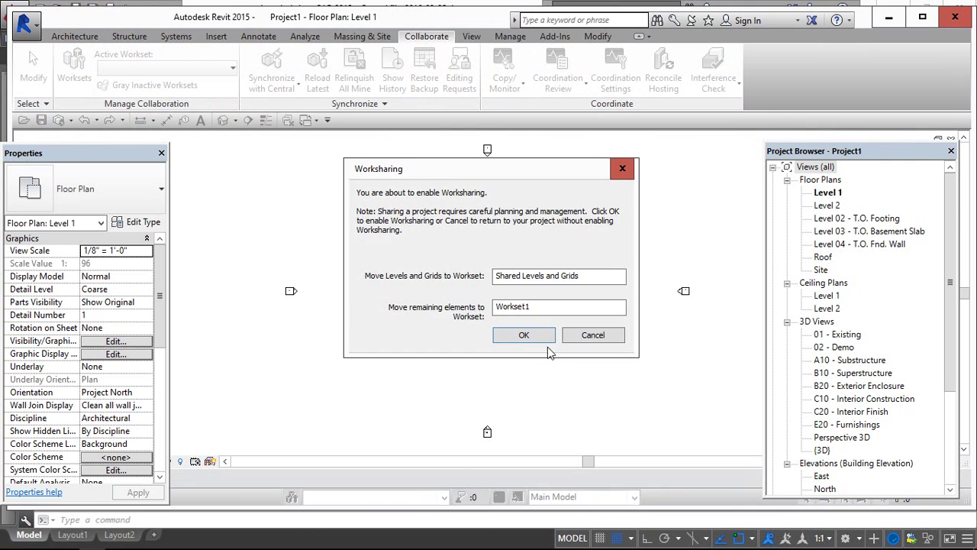
{"action": "left_click_drag", "start_coordinate": [531, 306], "coordinate": [474, 313]}
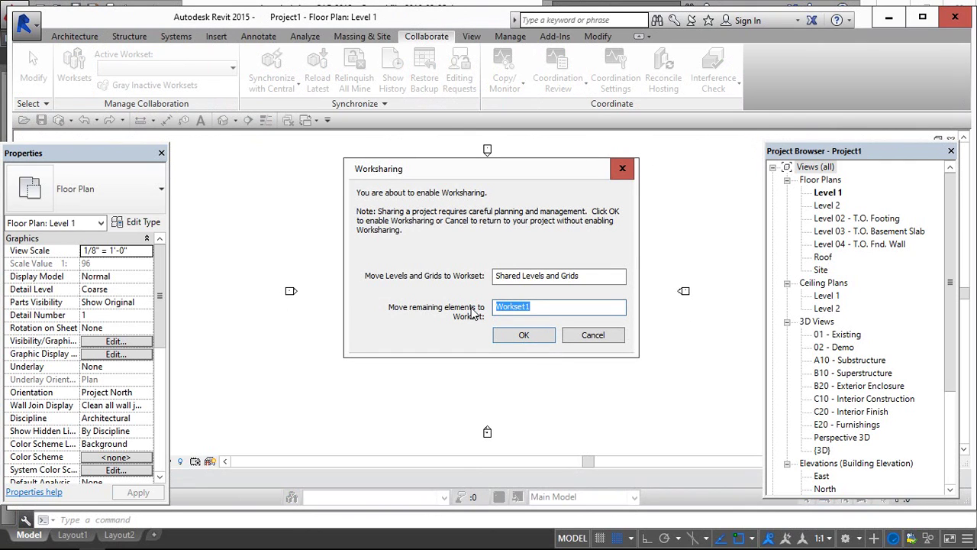
{"action": "type", "text": "Axle"}
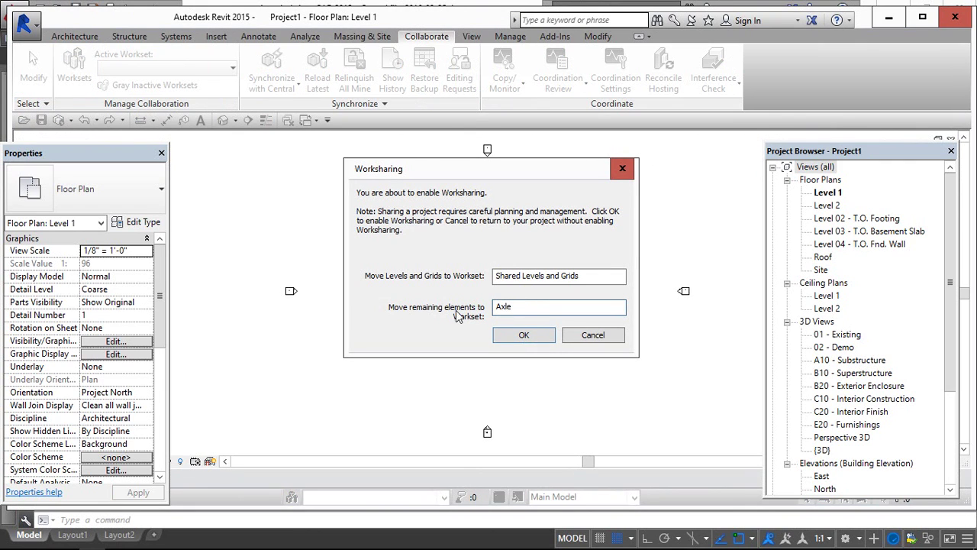
{"action": "left_click", "coordinate": [534, 340]}
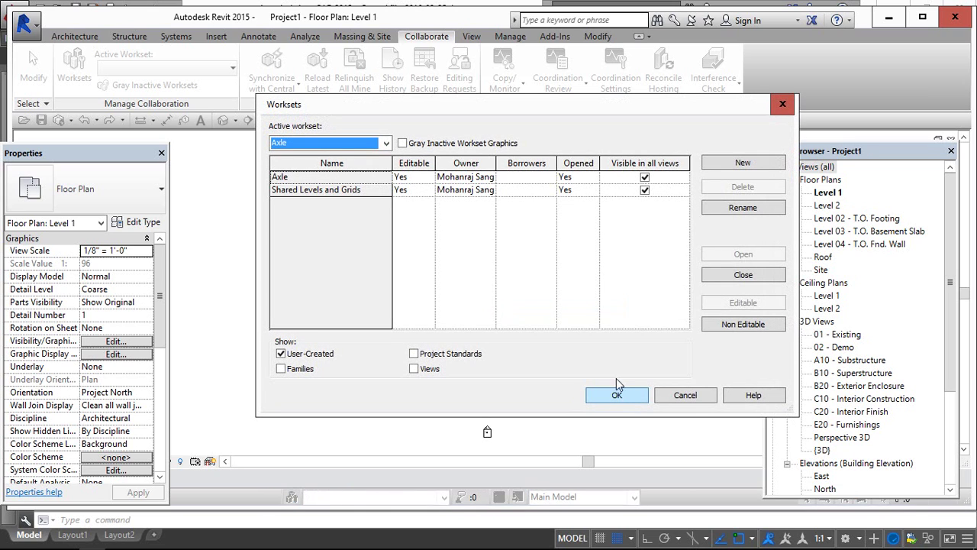
Add two new worksets named Bearing and Hub, then close the Worksets list
{"action": "left_click", "coordinate": [755, 170]}
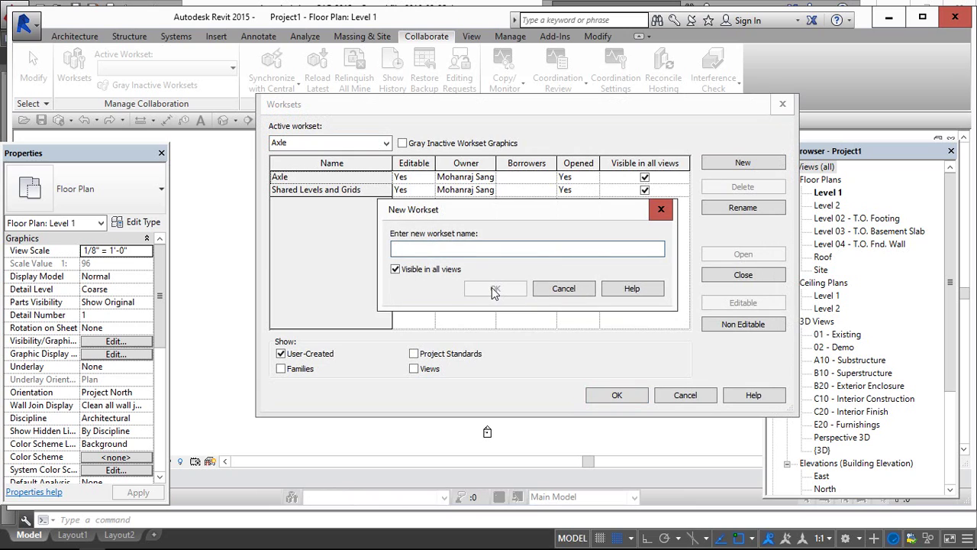
{"action": "type", "text": "Bea"}
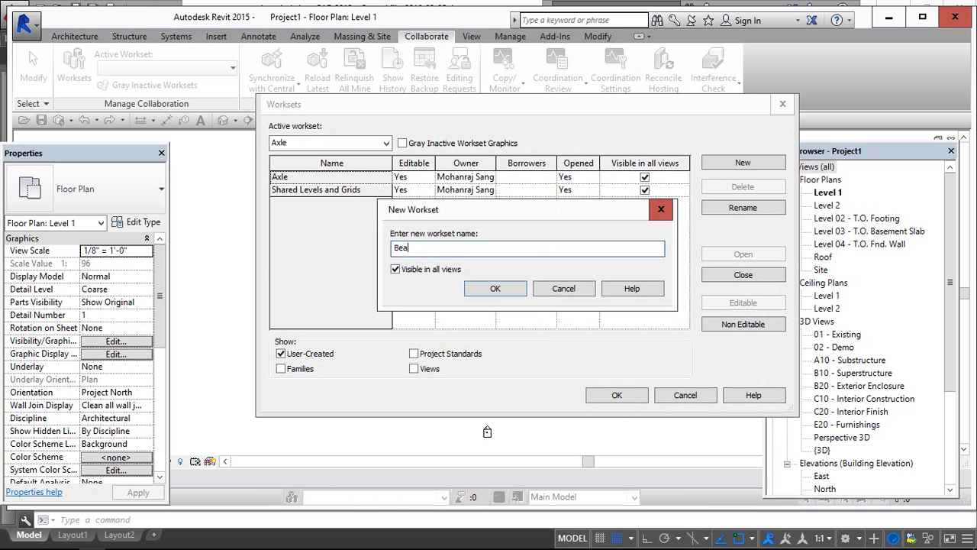
{"action": "type", "text": "ring"}
{"action": "left_click", "coordinate": [498, 293]}
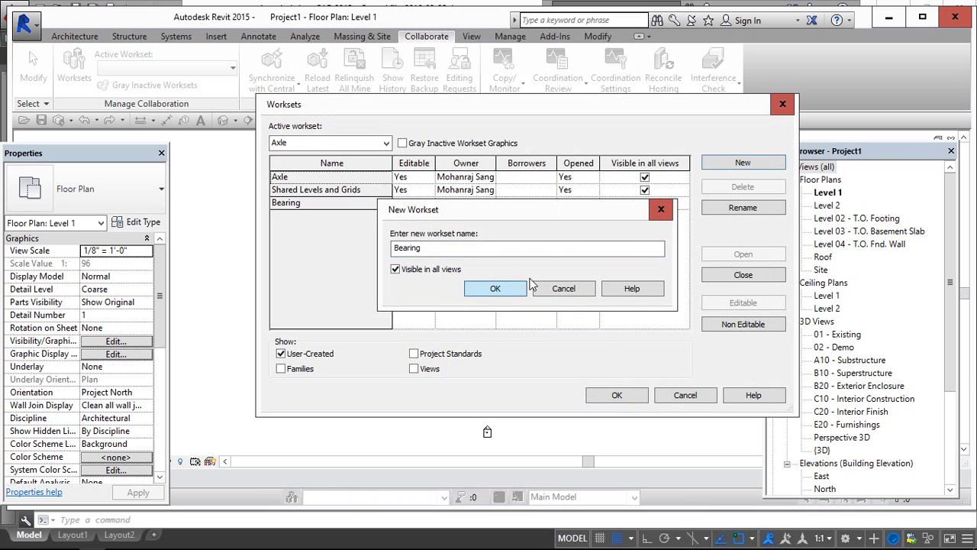
{"action": "key", "text": "alt+n"}
{"action": "type", "text": "Hub"}
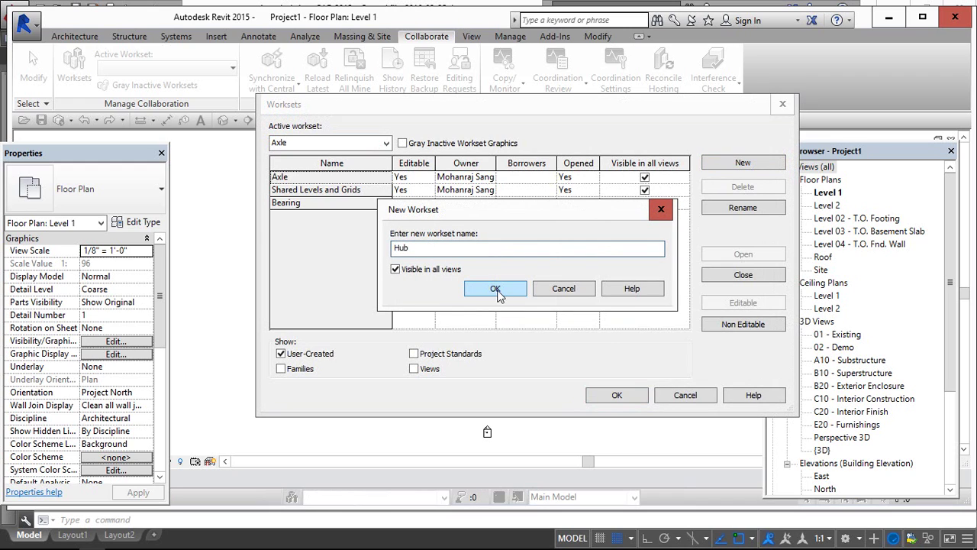
{"action": "left_click", "coordinate": [497, 291]}
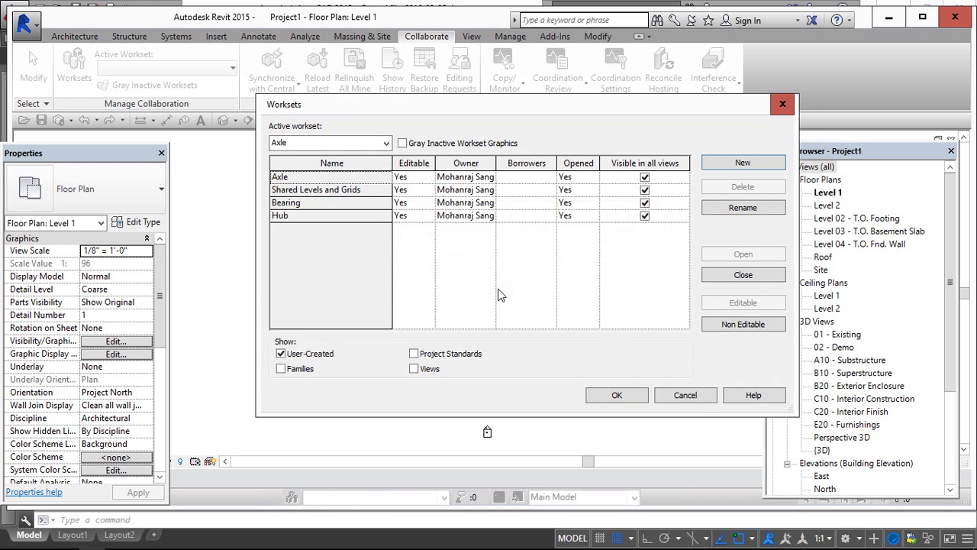
{"action": "left_click", "coordinate": [603, 396]}
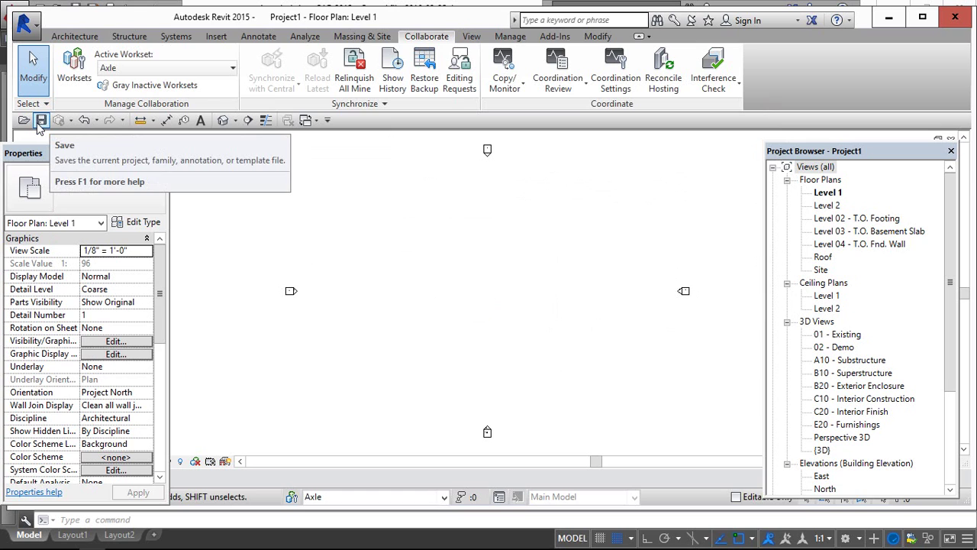
Save the workshared project to the Desktop as Project1.rvt
{"action": "left_click", "coordinate": [40, 122]}
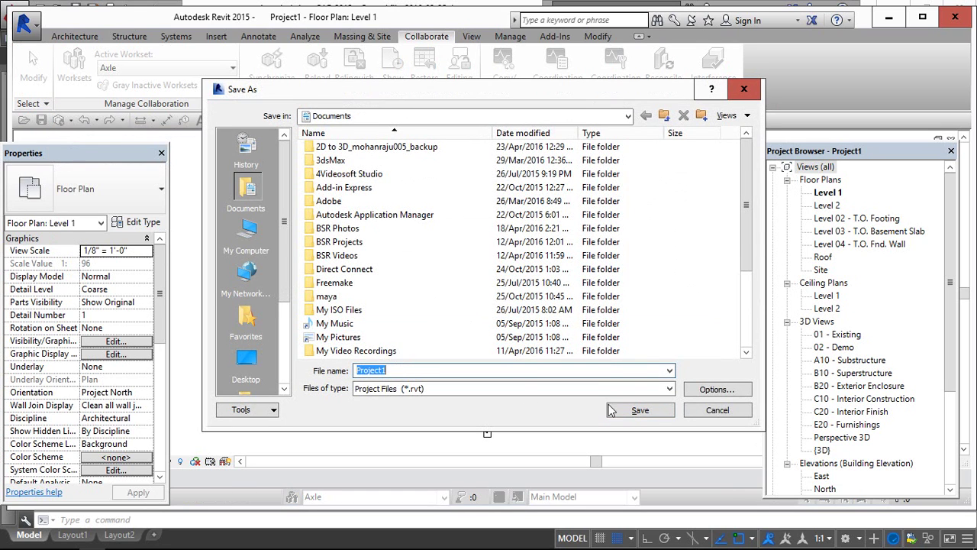
{"action": "left_click", "coordinate": [450, 119]}
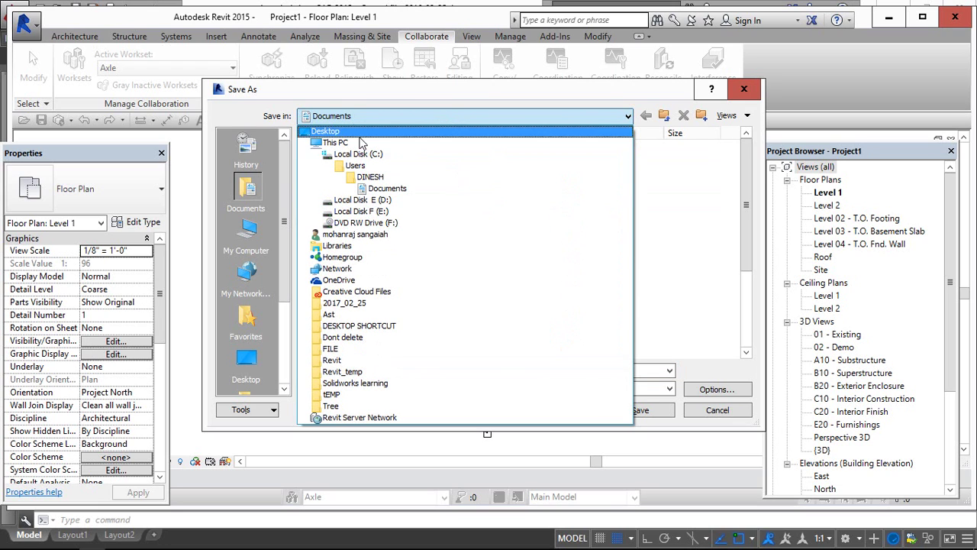
{"action": "left_click", "coordinate": [362, 133]}
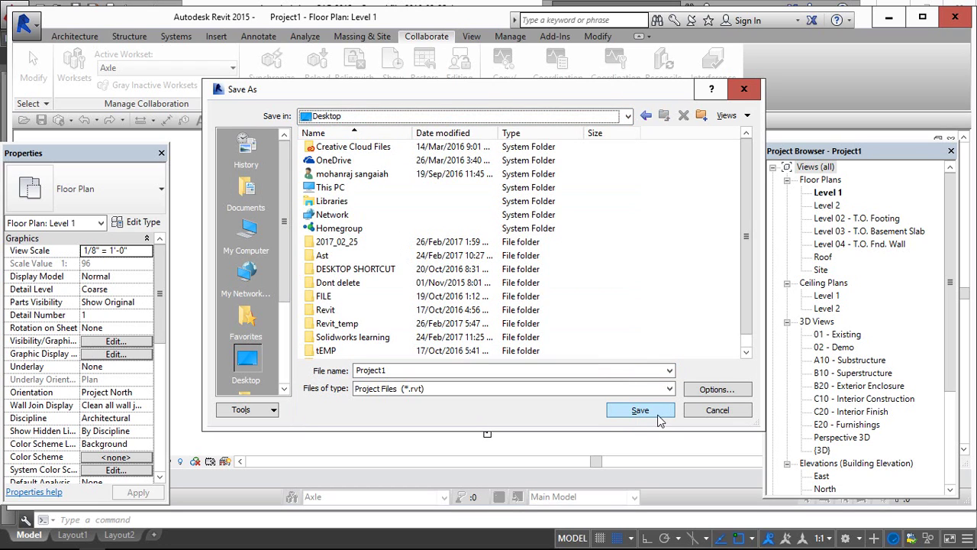
{"action": "left_click_drag", "start_coordinate": [622, 431], "coordinate": [620, 472]}
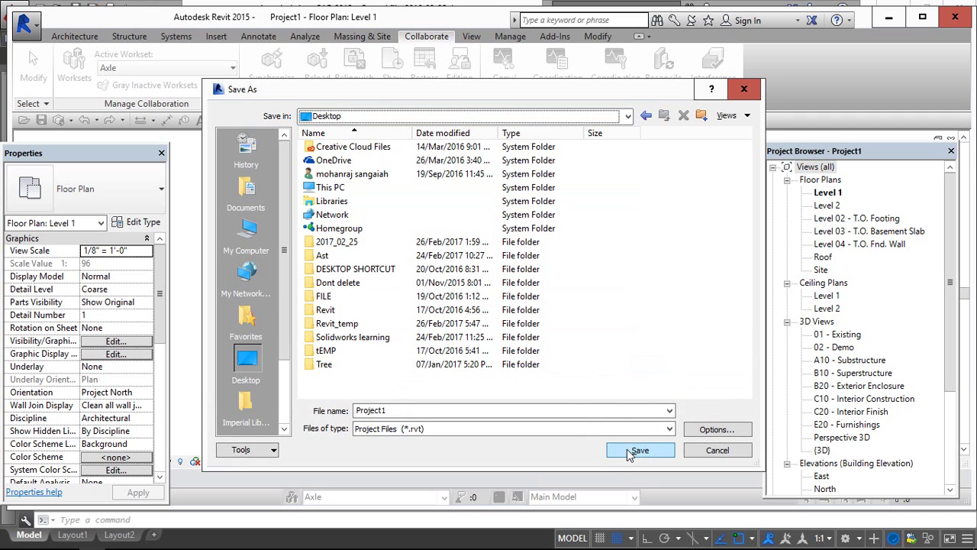
{"action": "left_click", "coordinate": [626, 452]}
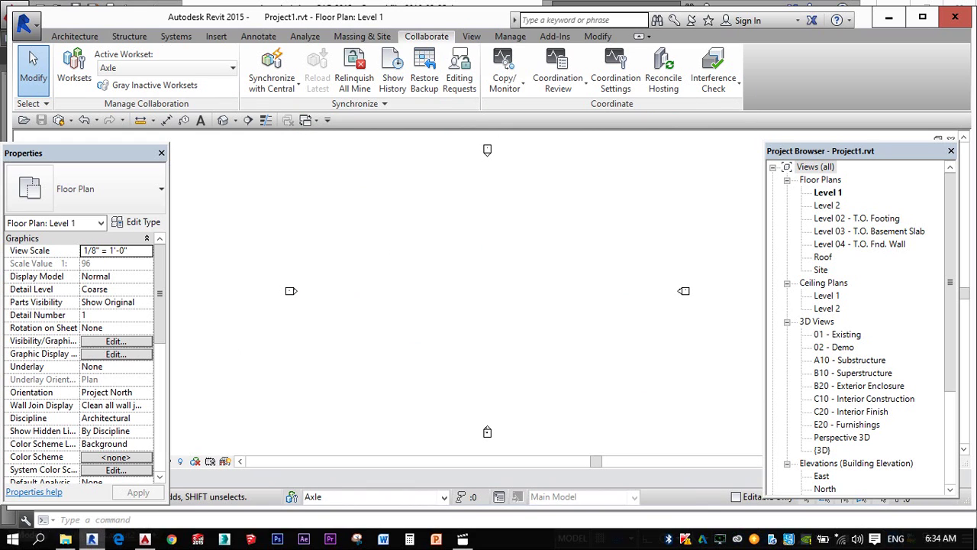
{"action": "left_click", "coordinate": [66, 539]}
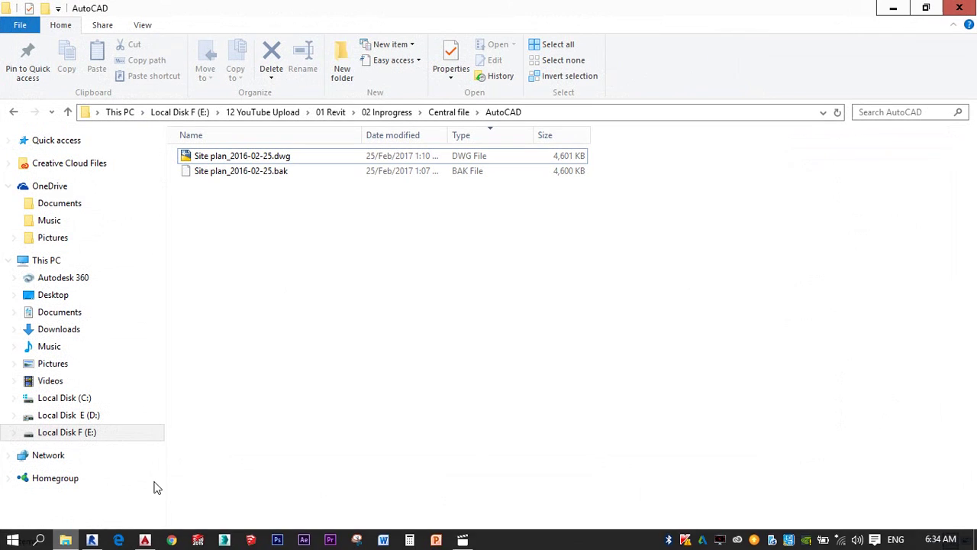
{"action": "left_click", "coordinate": [281, 158]}
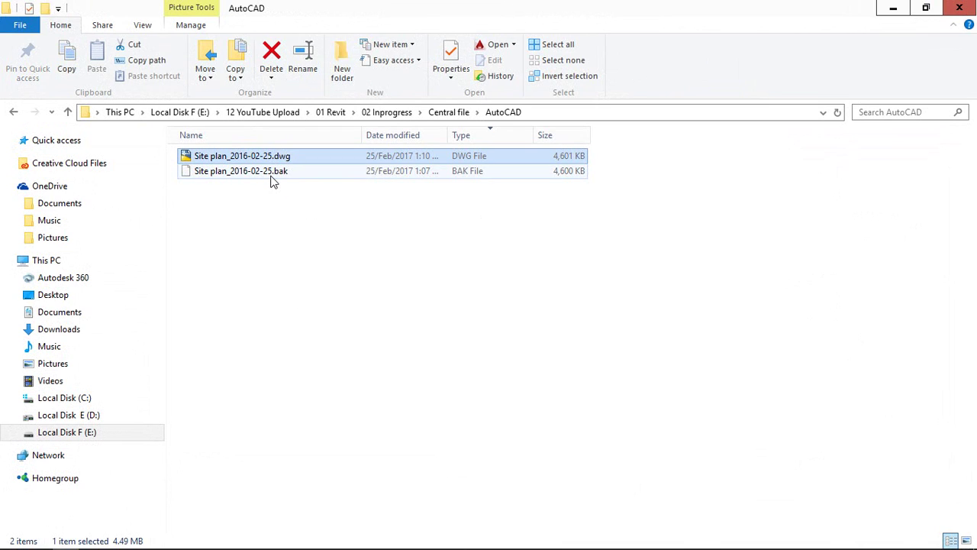
{"action": "left_click", "coordinate": [274, 180]}
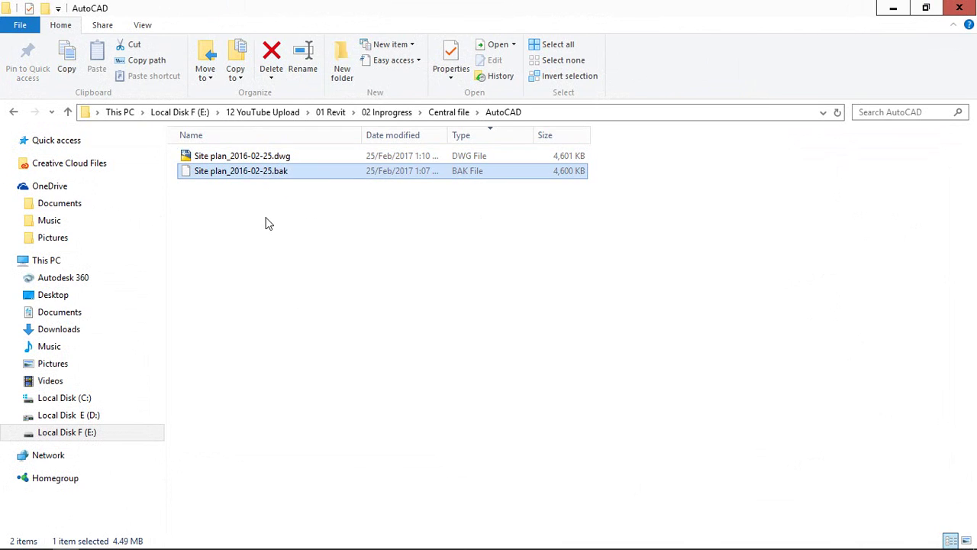
{"action": "left_click", "coordinate": [266, 157]}
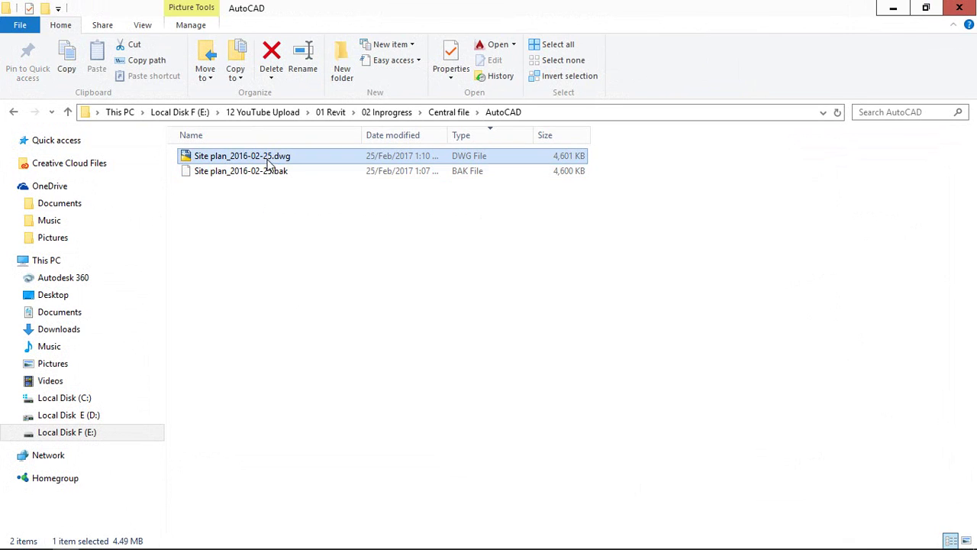
{"action": "left_click", "coordinate": [266, 174]}
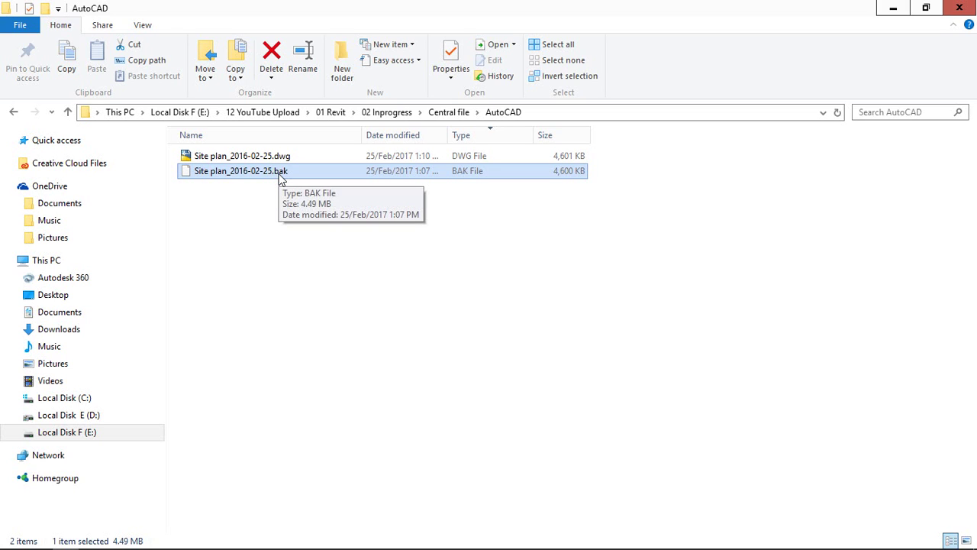
{"action": "left_click", "coordinate": [271, 235]}
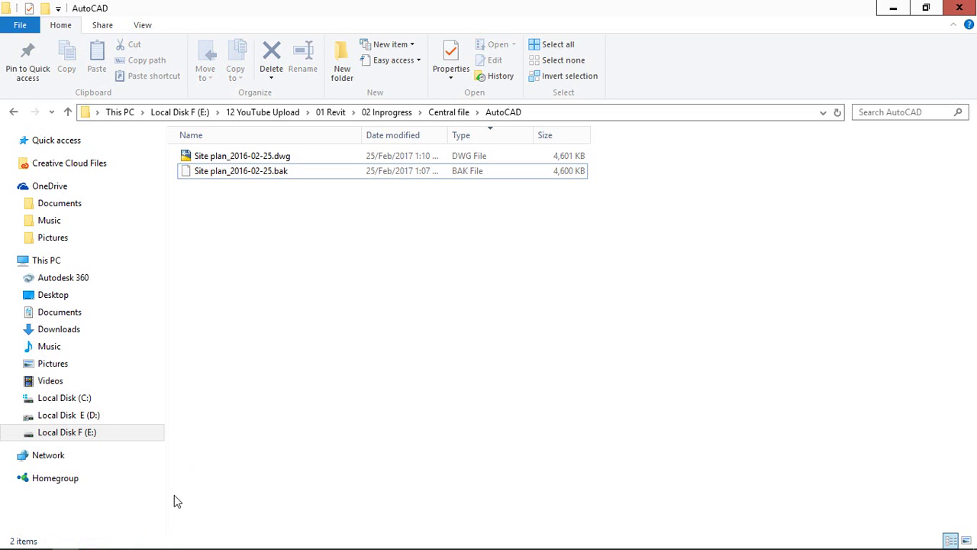
{"action": "left_click", "coordinate": [92, 546]}
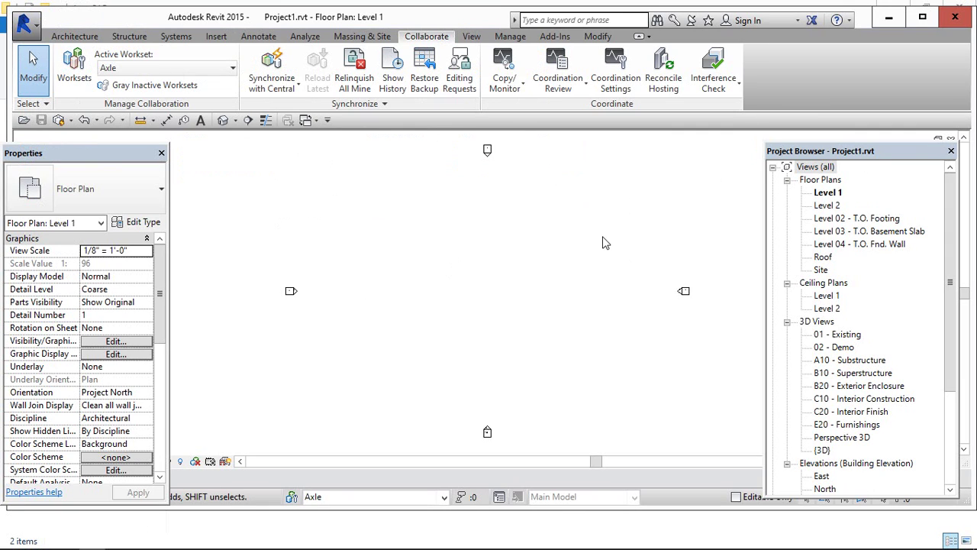
Close the Level 1 view and open Project1.rvt from the Desktop as a new local copy
{"action": "mouse_move", "coordinate": [942, 140]}
{"action": "left_mouse_down"}
{"action": "mouse_move", "coordinate": [928, 168]}
{"action": "mouse_move", "coordinate": [941, 155]}
{"action": "left_mouse_up"}
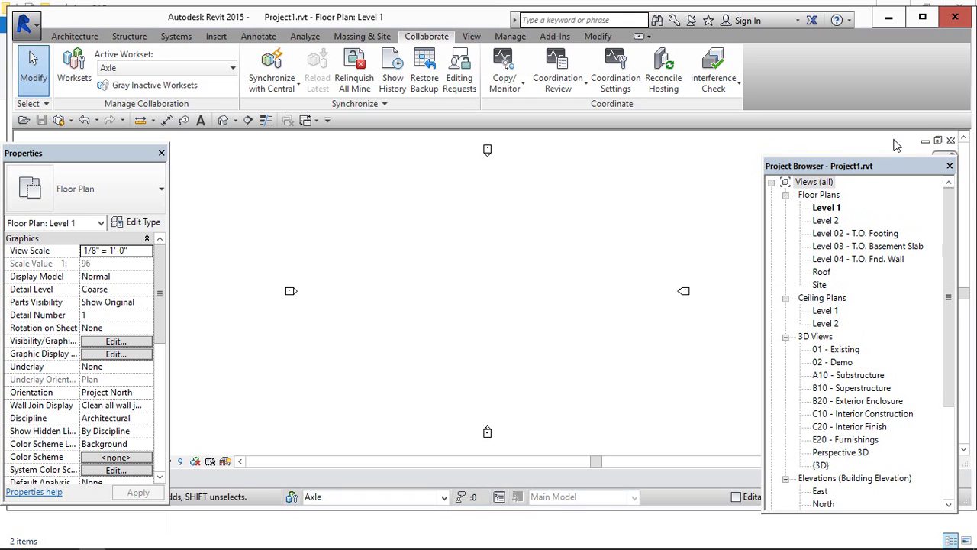
{"action": "left_click", "coordinate": [951, 144]}
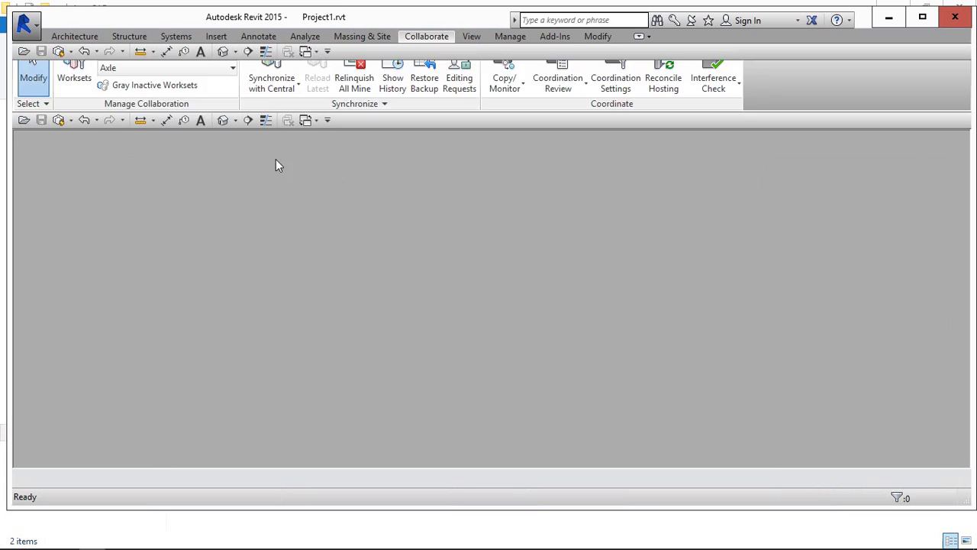
{"action": "left_click", "coordinate": [23, 51]}
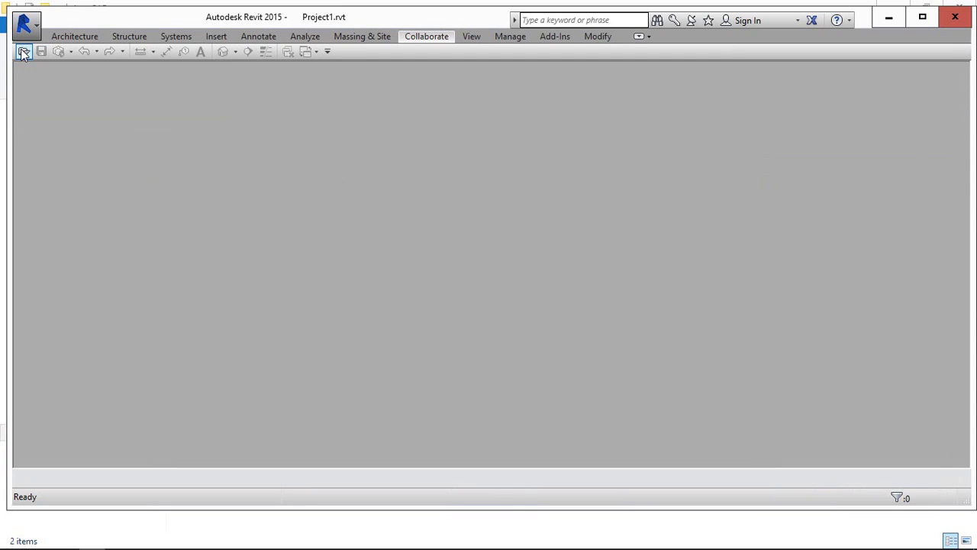
{"action": "scroll", "coordinate": [648, 314], "scroll_direction": "down", "scroll_amount": 1}
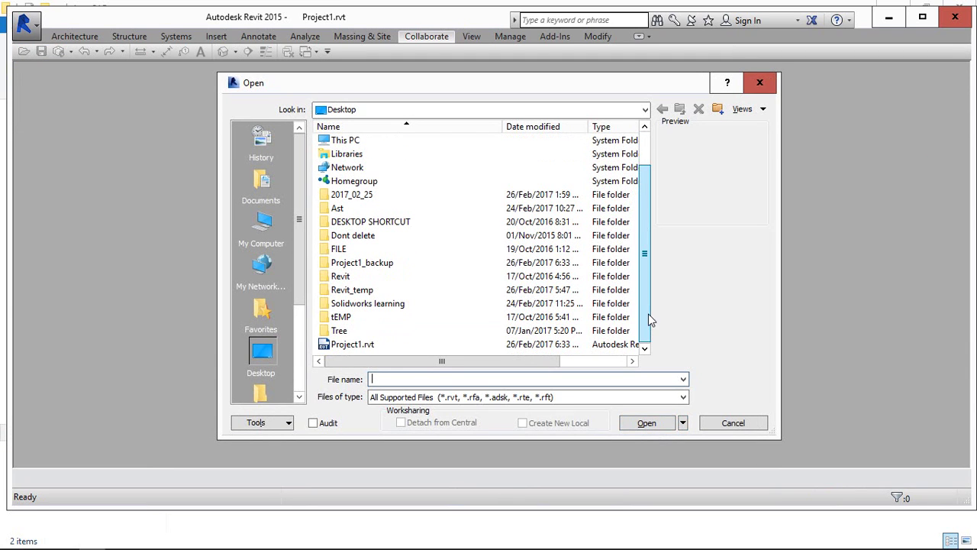
{"action": "left_click", "coordinate": [355, 345]}
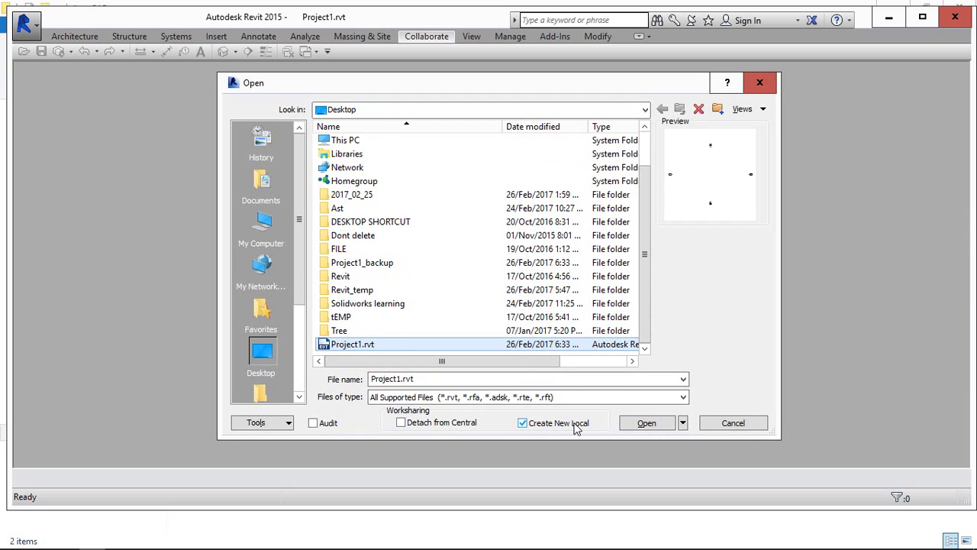
{"action": "left_click", "coordinate": [658, 425]}
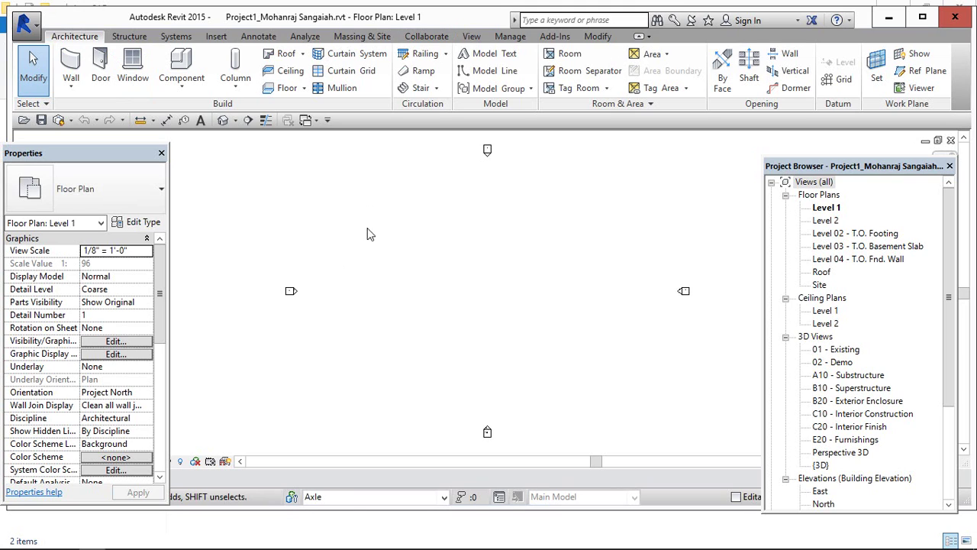
Draw one short horizontal wall near the plan centre, then synchronize with central
{"action": "left_click", "coordinate": [71, 69]}
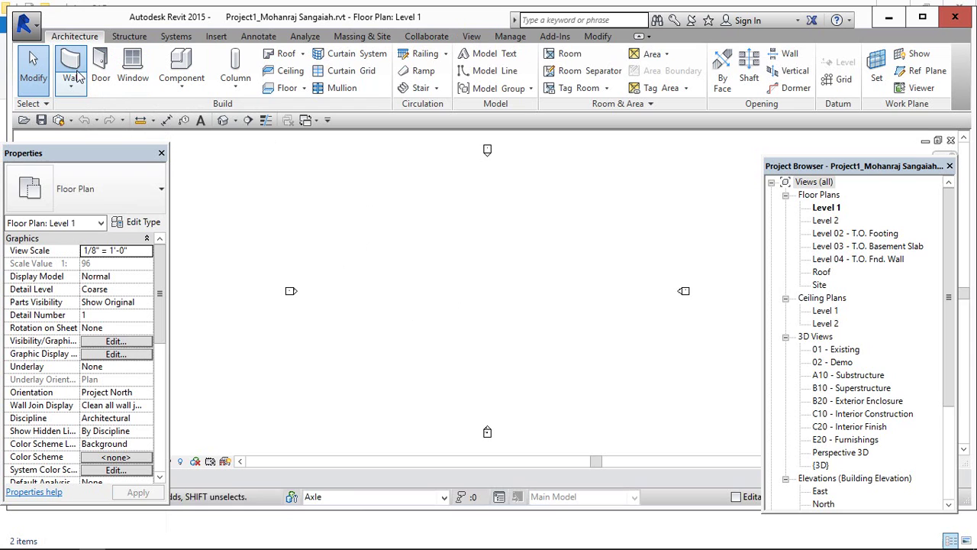
{"action": "left_click", "coordinate": [436, 293]}
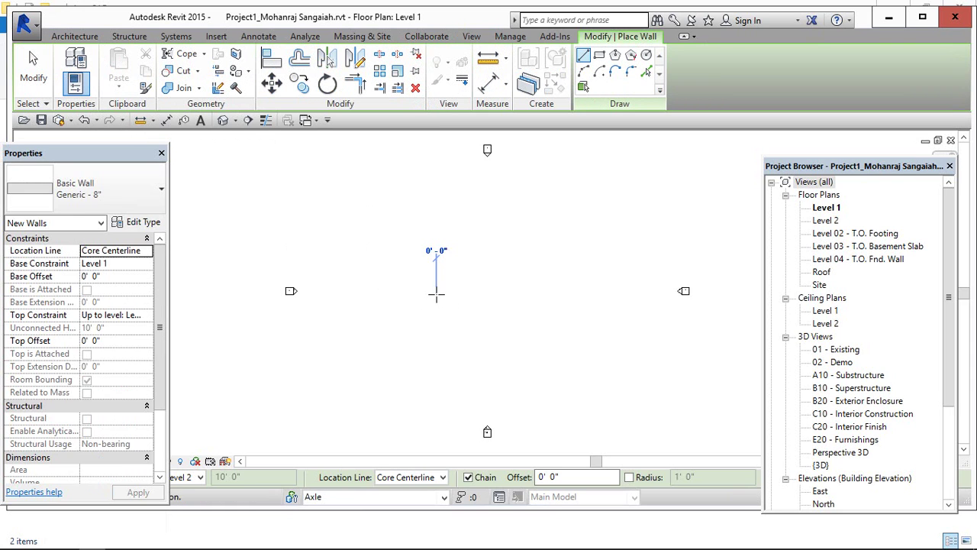
{"action": "left_click", "coordinate": [516, 293]}
{"action": "key", "text": "Escape"}
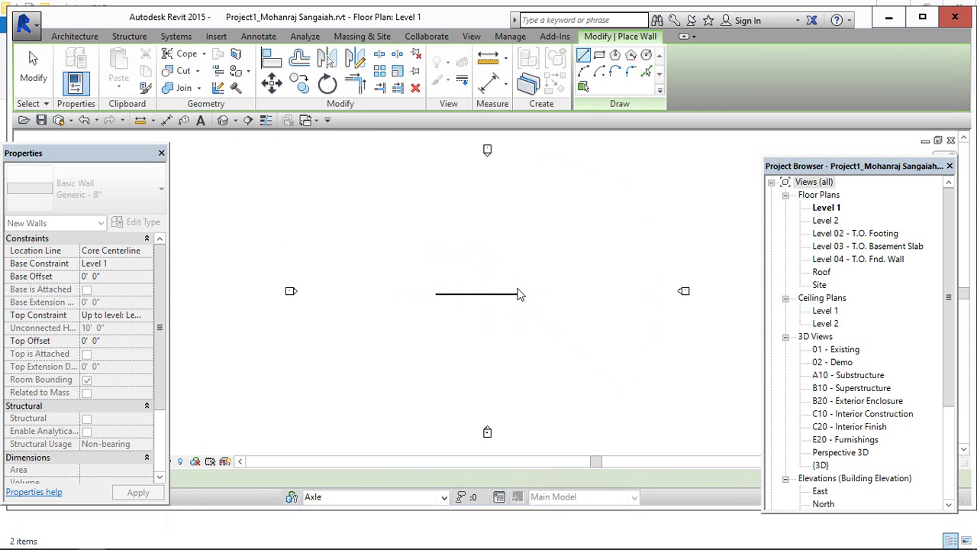
{"action": "key", "text": "Escape"}
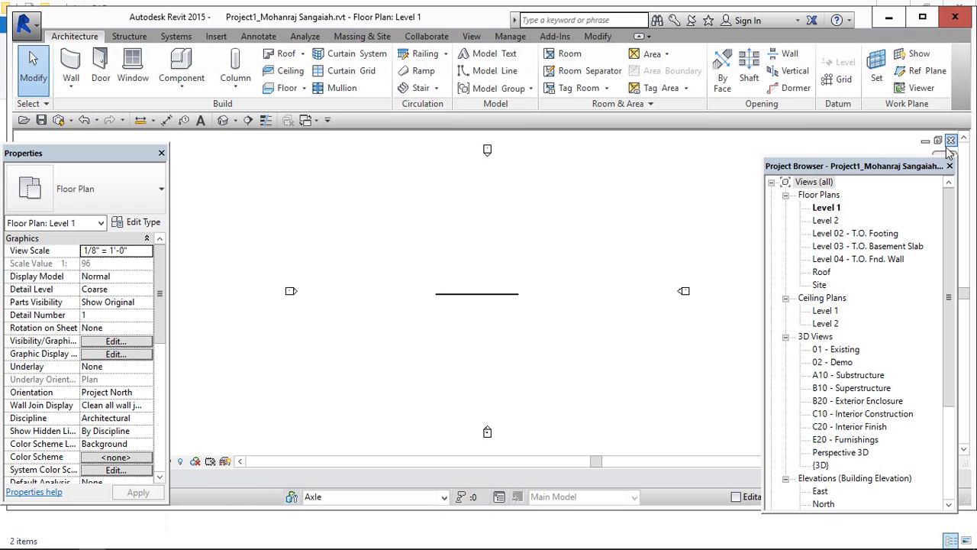
{"action": "left_click", "coordinate": [60, 121]}
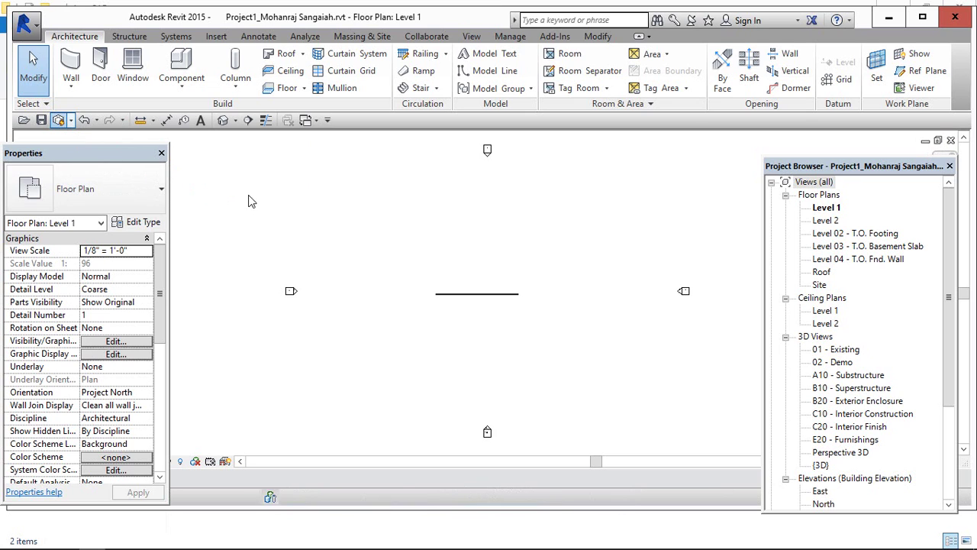
Close the Level 1 plan, relinquishing all editable elements and worksets
{"action": "left_click", "coordinate": [951, 141]}
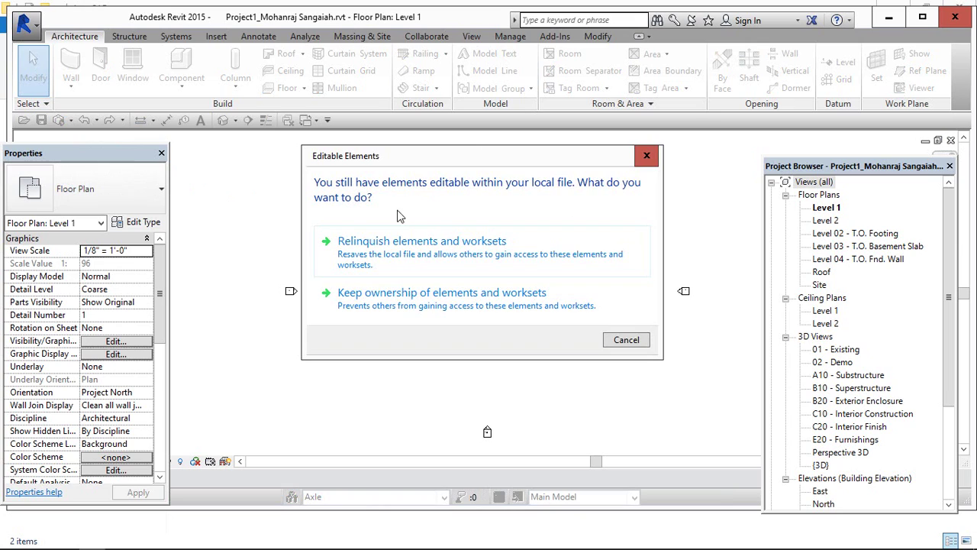
{"action": "left_click", "coordinate": [407, 261]}
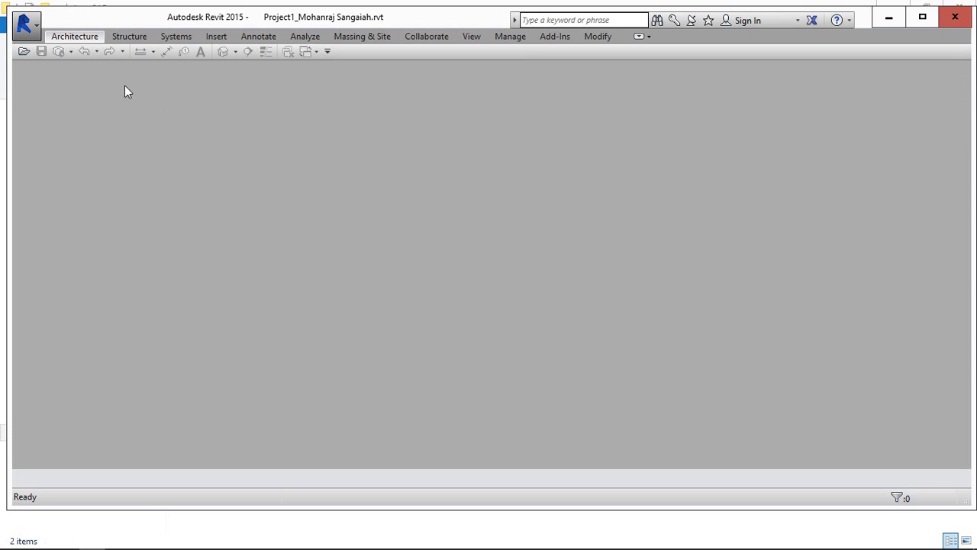
Select Project1.rvt to open, try Detach from Central, then revert to Create New Local
{"action": "left_click", "coordinate": [23, 52]}
{"action": "left_click_drag", "start_coordinate": [647, 299], "coordinate": [644, 344]}
{"action": "left_click", "coordinate": [352, 345]}
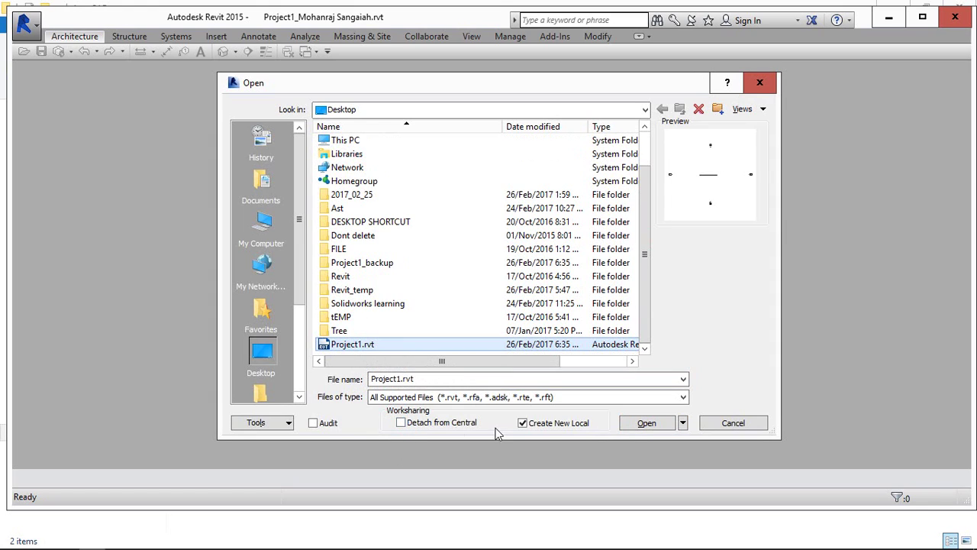
{"action": "left_click", "coordinate": [401, 422]}
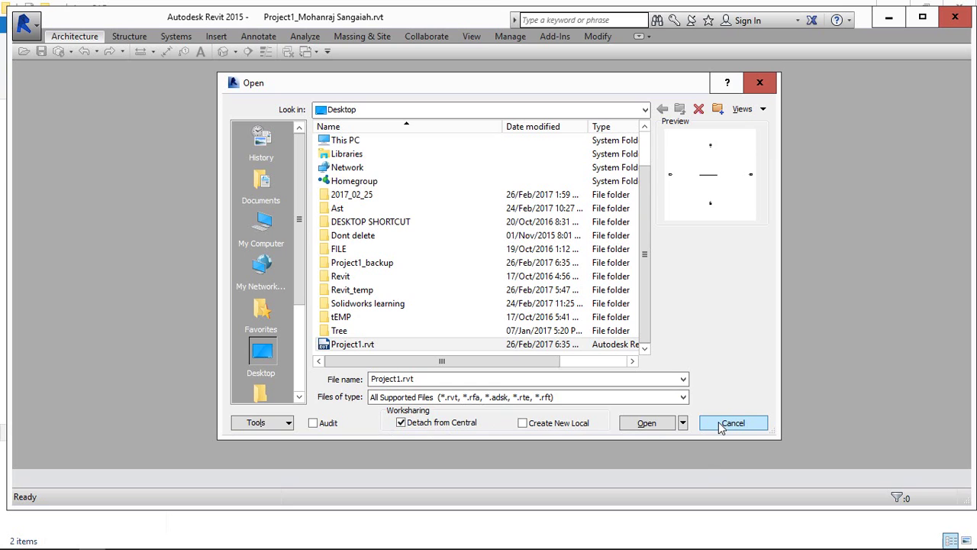
{"action": "left_click", "coordinate": [544, 422]}
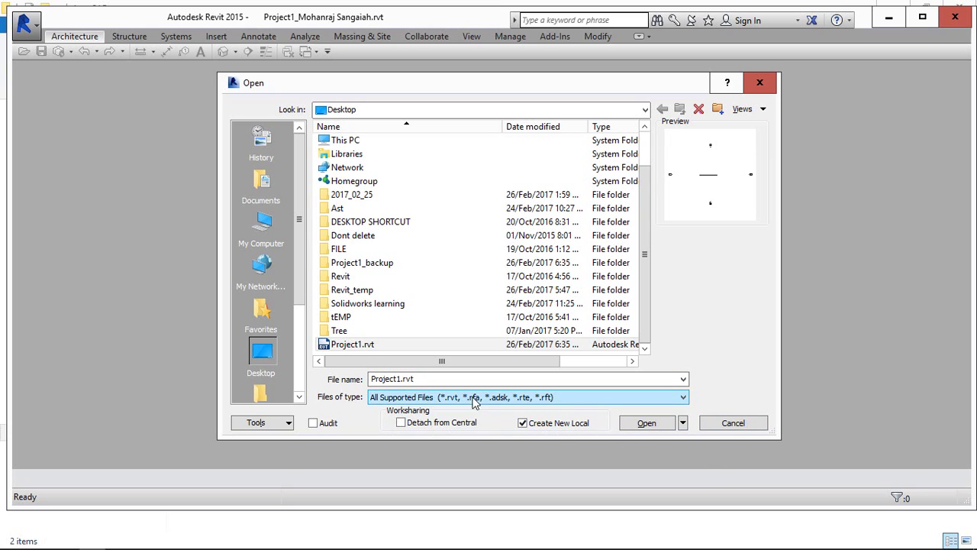
Open Project1 as a local copy, overwriting the existing local file, then bring up Task Manager
{"action": "left_click", "coordinate": [642, 424]}
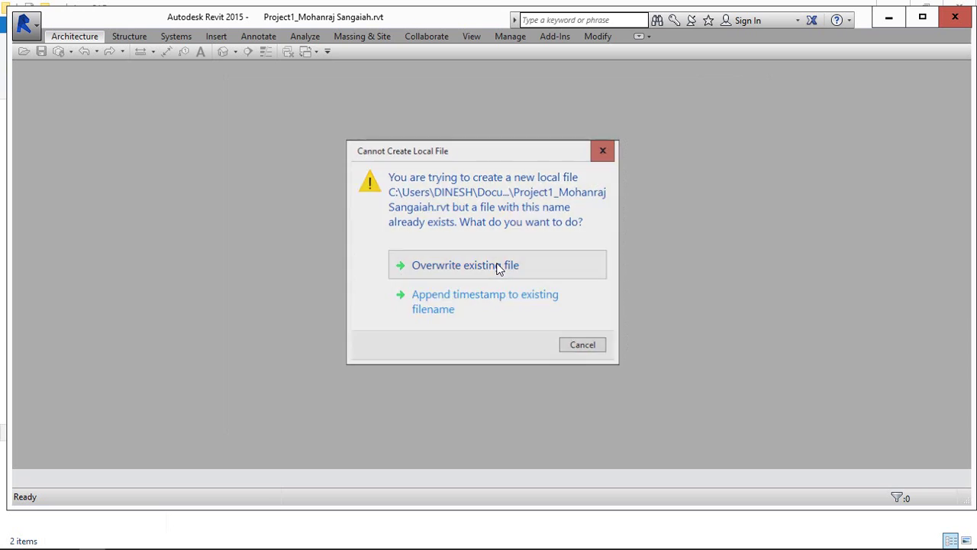
{"action": "left_click", "coordinate": [498, 267]}
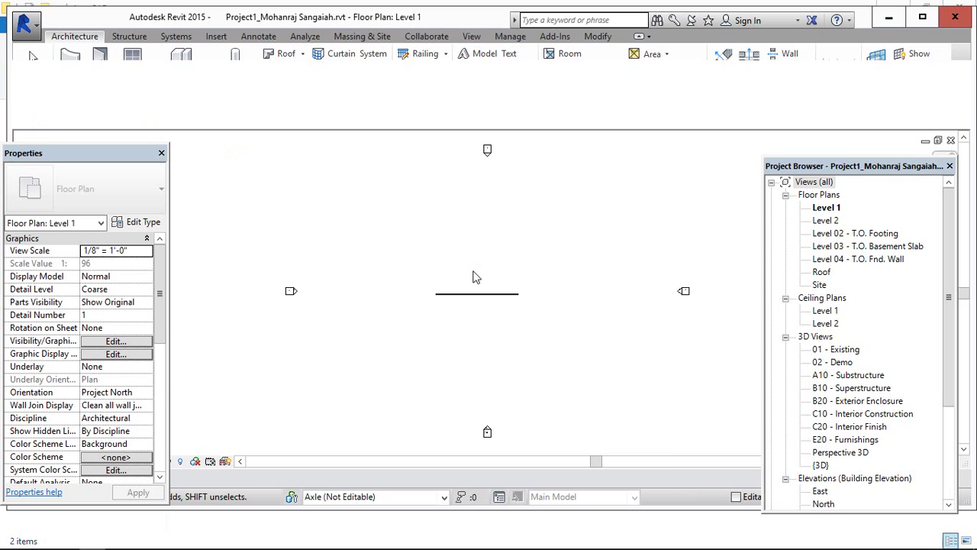
{"action": "key", "text": "ctrl+shift+Escape"}
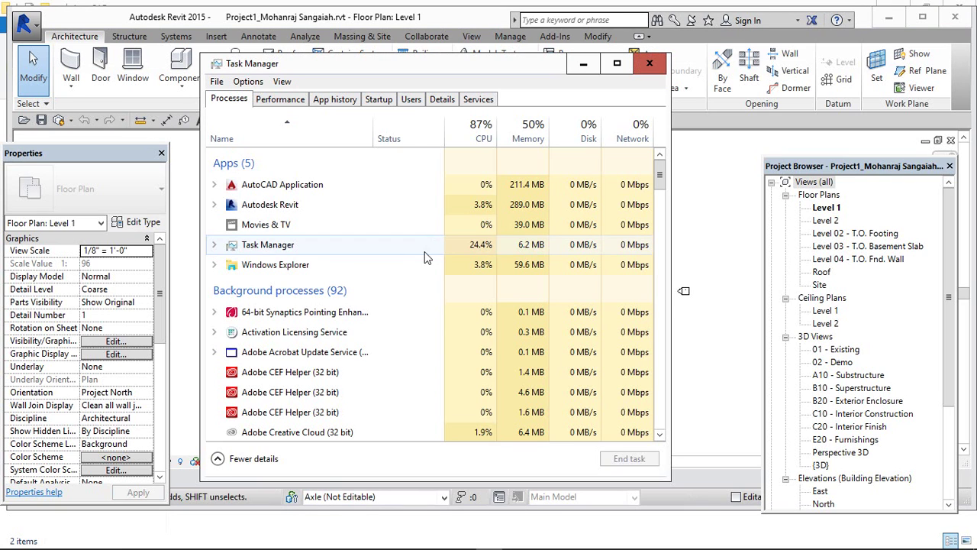
End the Autodesk Revit task in Task Manager and relaunch Revit from the taskbar
{"action": "left_click", "coordinate": [290, 204]}
{"action": "left_click", "coordinate": [627, 458]}
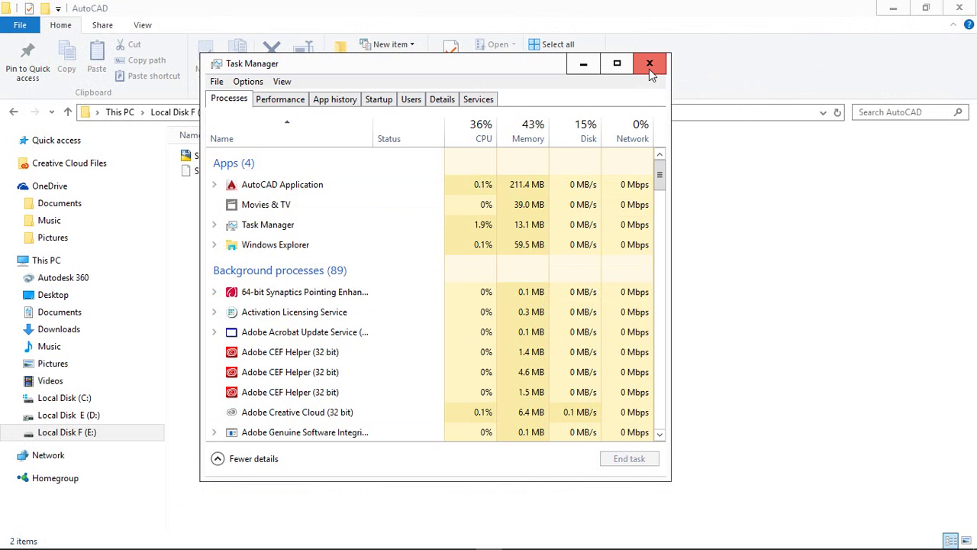
{"action": "left_click", "coordinate": [649, 69]}
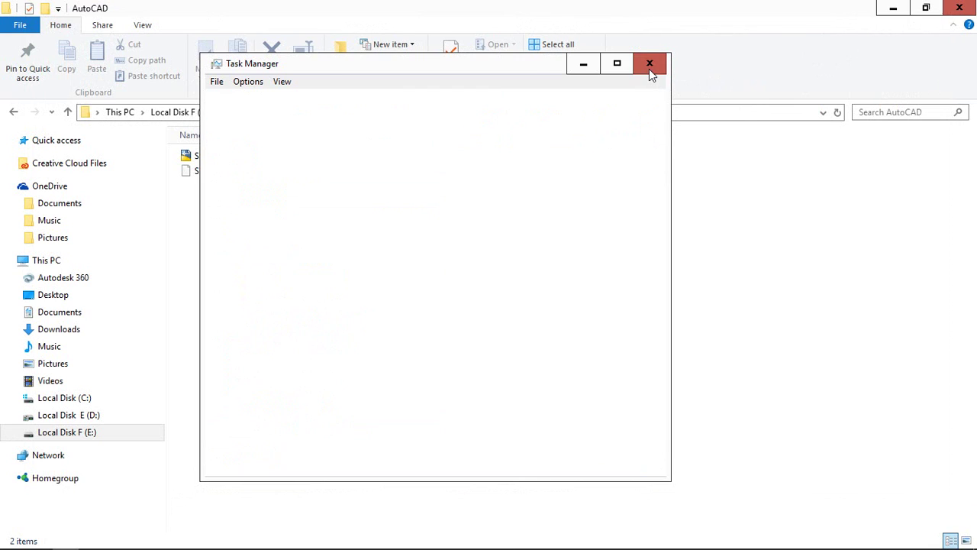
{"action": "left_click", "coordinate": [893, 8]}
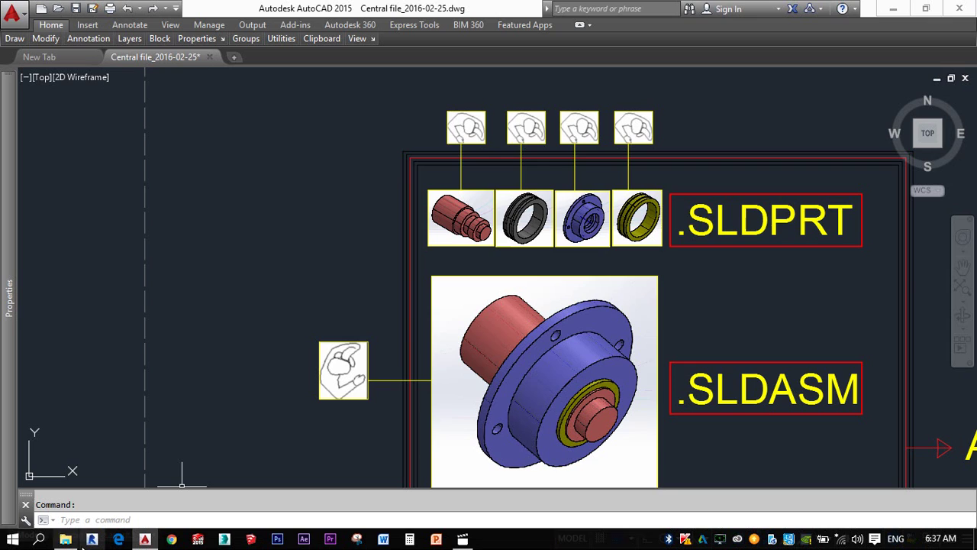
{"action": "left_click", "coordinate": [88, 540]}
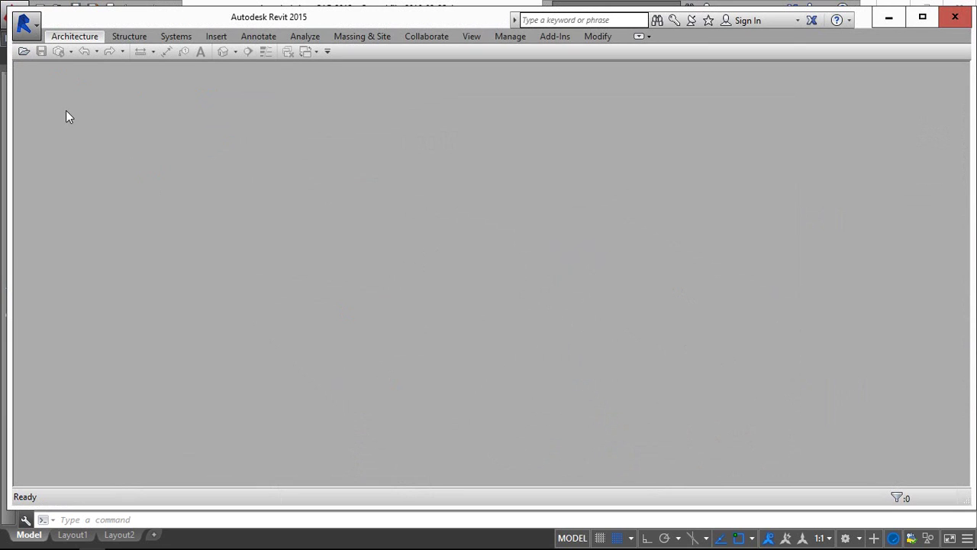
Reopen Project1.rvt from the Desktop as a new local copy, overwriting the existing local file
{"action": "left_click", "coordinate": [23, 54]}
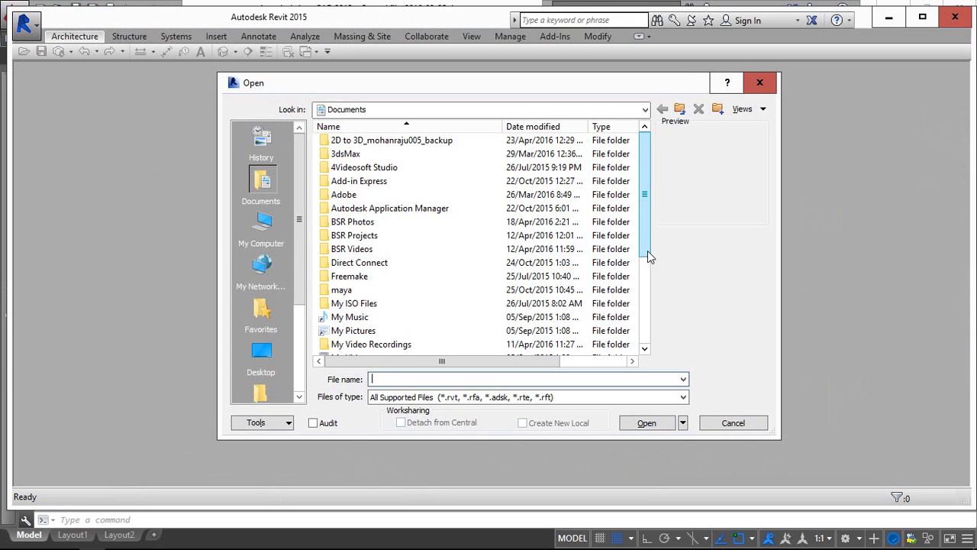
{"action": "left_click_drag", "start_coordinate": [647, 250], "coordinate": [646, 356]}
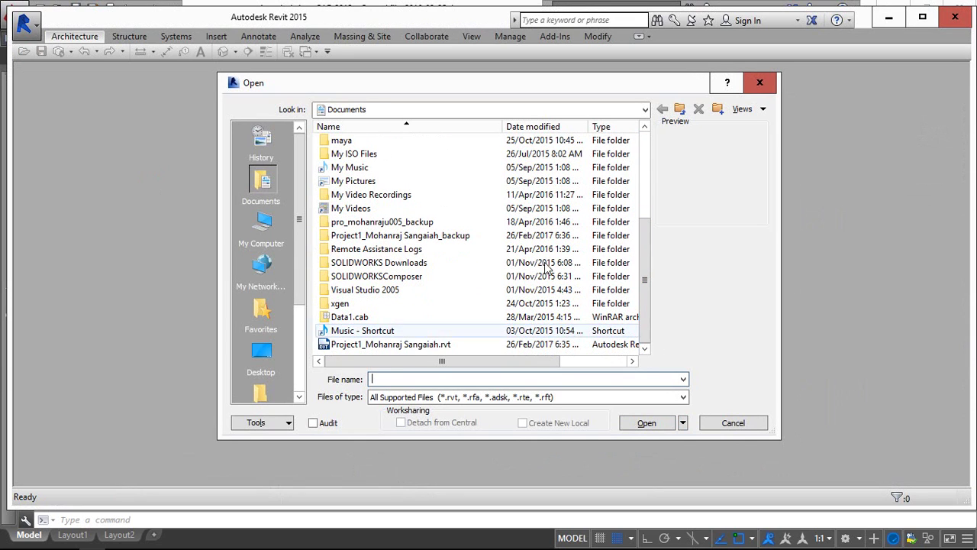
{"action": "left_click", "coordinate": [443, 109]}
{"action": "left_click", "coordinate": [435, 125]}
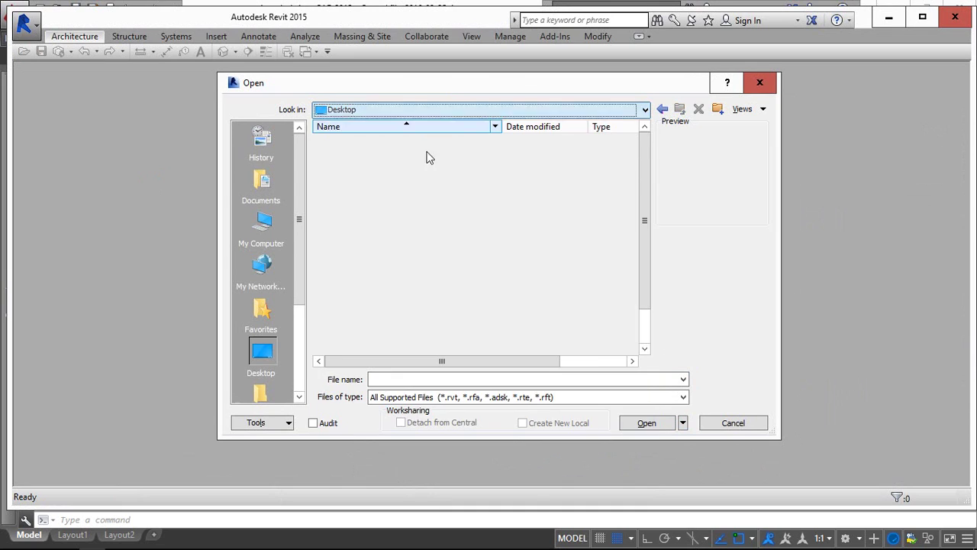
{"action": "scroll", "coordinate": [645, 283], "scroll_direction": "down", "scroll_amount": 1}
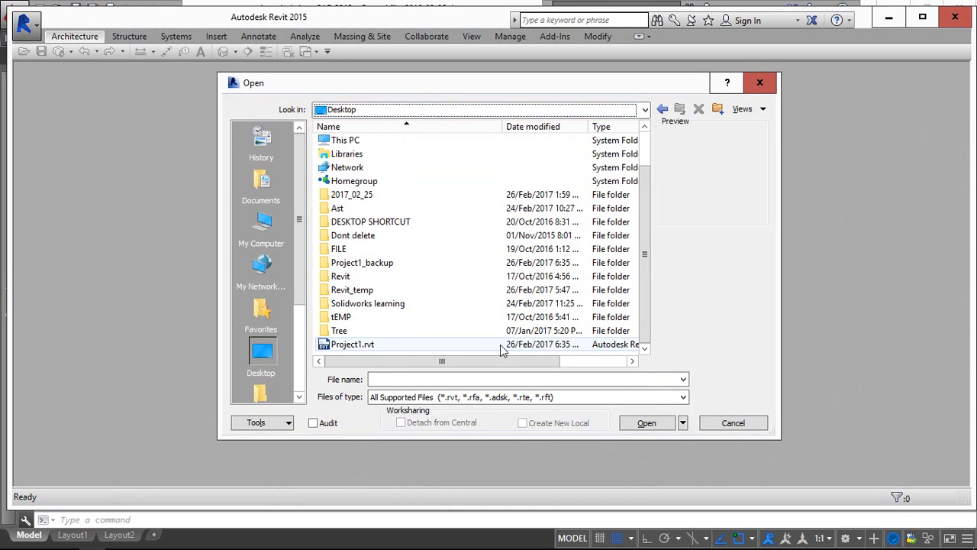
{"action": "left_click", "coordinate": [374, 345]}
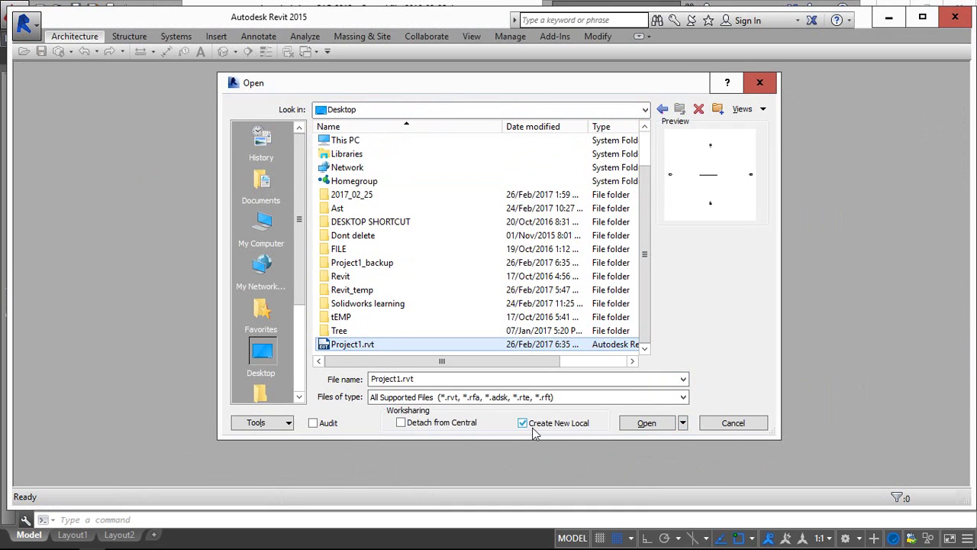
{"action": "mouse_move", "coordinate": [363, 348]}
{"action": "left_click", "coordinate": [639, 424]}
{"action": "left_click", "coordinate": [510, 274]}
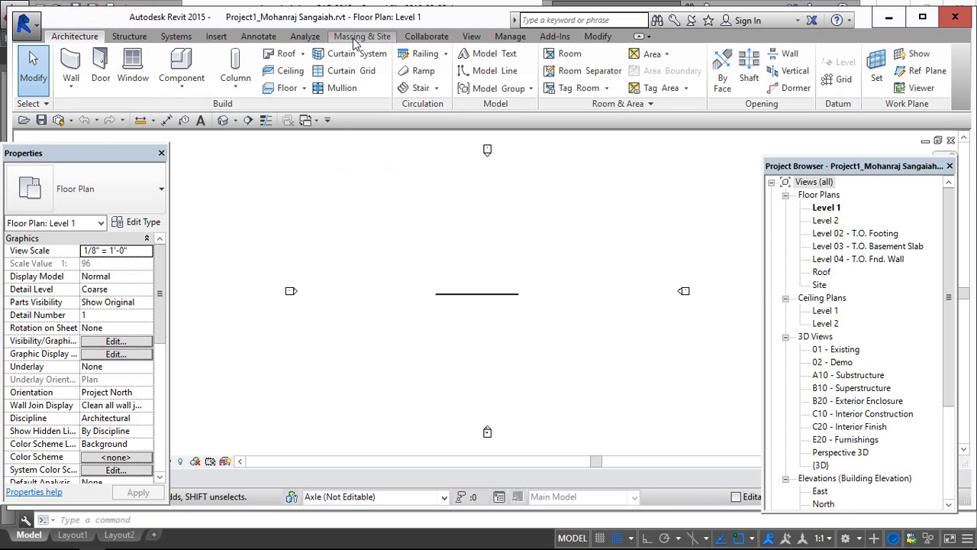
In the Collaborate tab's Worksets dialog, set the Bearing workset's Editable value to Yes
{"action": "left_click", "coordinate": [429, 39]}
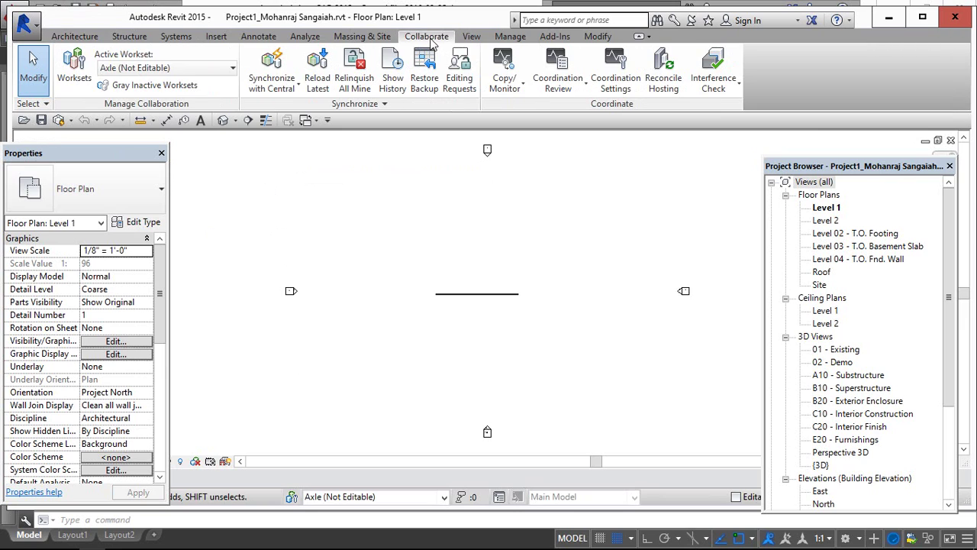
{"action": "left_click", "coordinate": [168, 72]}
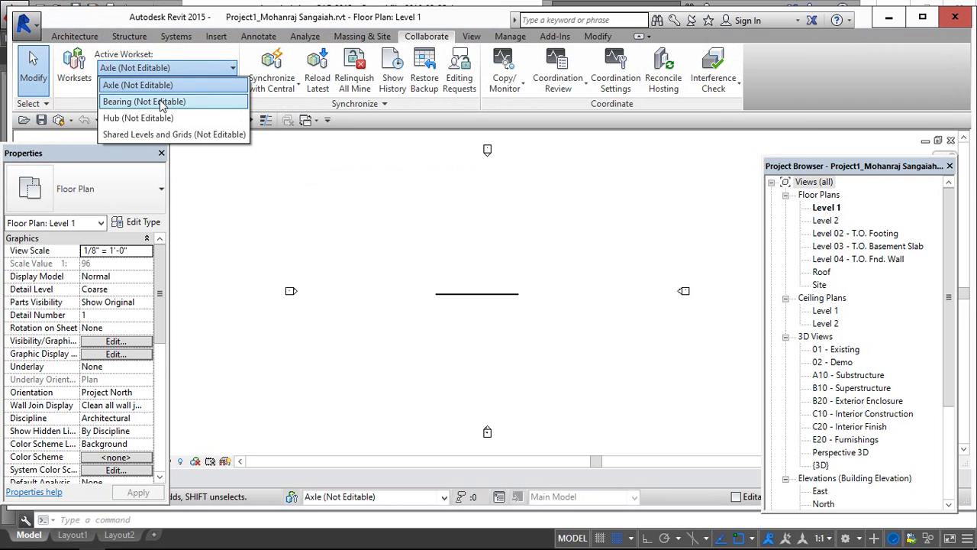
{"action": "left_click", "coordinate": [309, 317]}
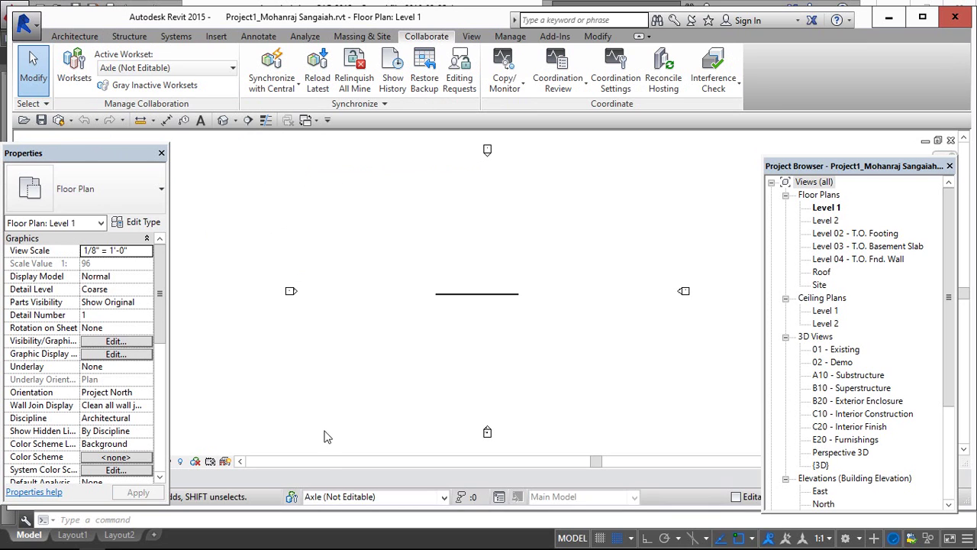
{"action": "left_click", "coordinate": [293, 497]}
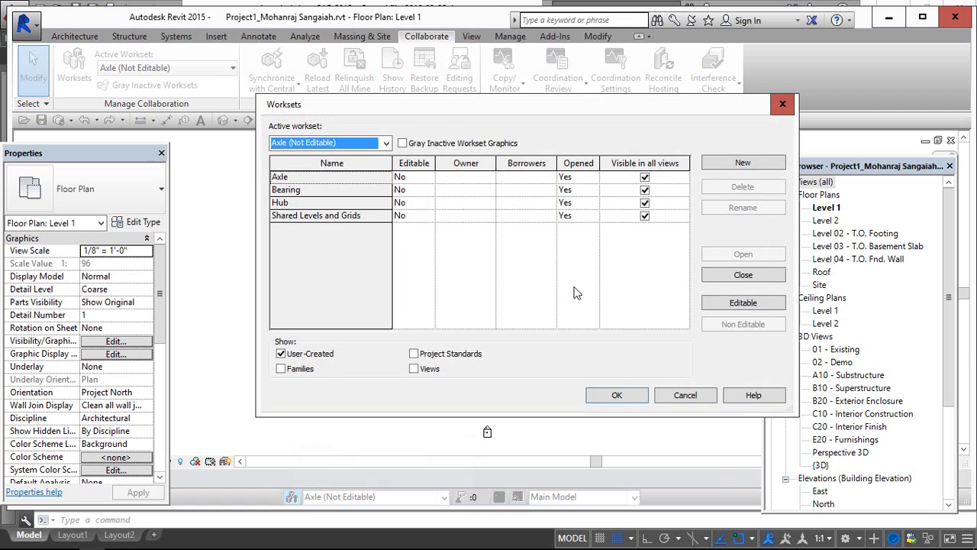
{"action": "left_click", "coordinate": [431, 193]}
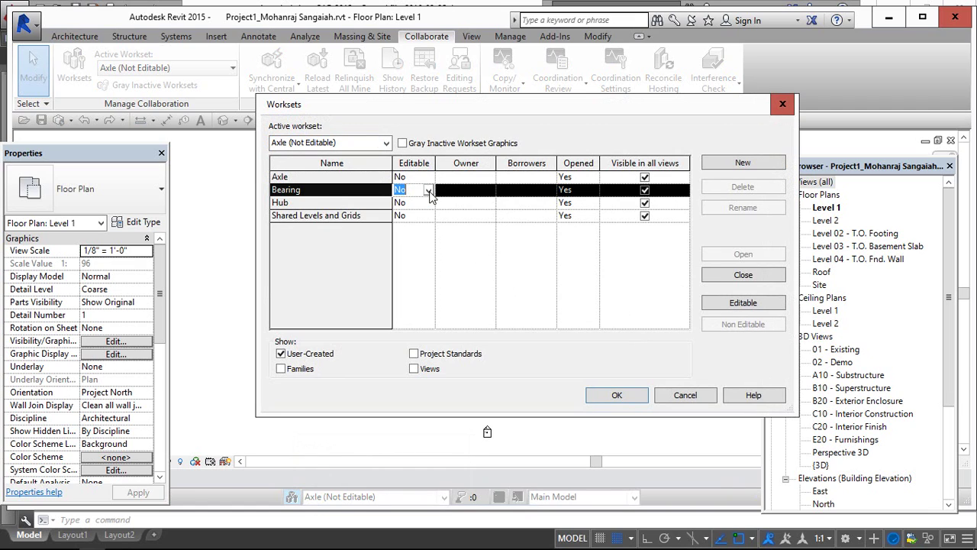
{"action": "left_click", "coordinate": [419, 202]}
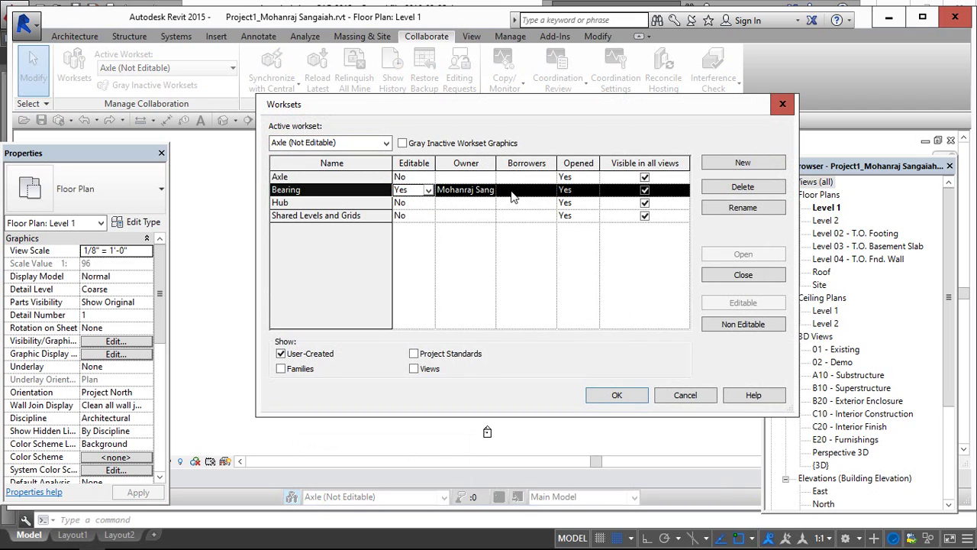
Close the Worksets dialog and choose Bearing as the active workset
{"action": "left_click", "coordinate": [687, 395]}
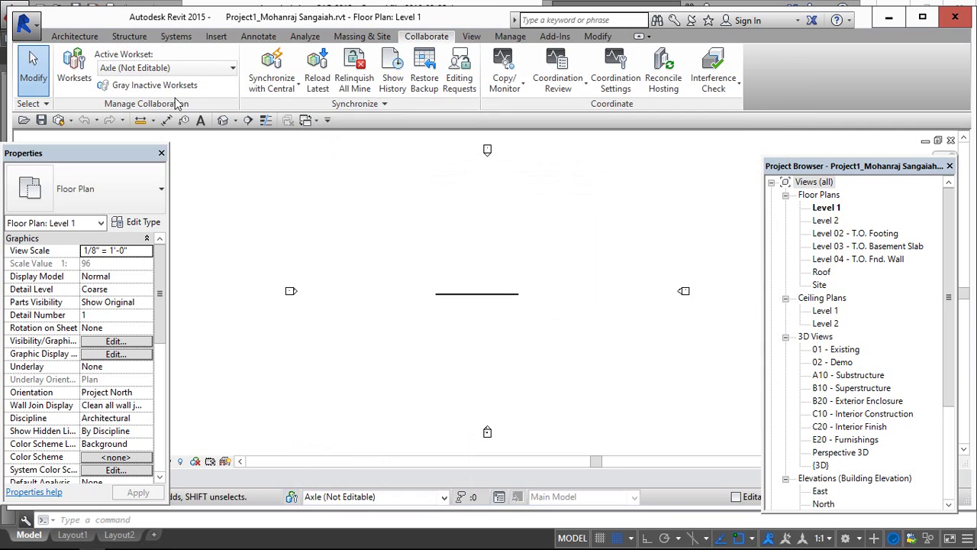
{"action": "left_click", "coordinate": [181, 69]}
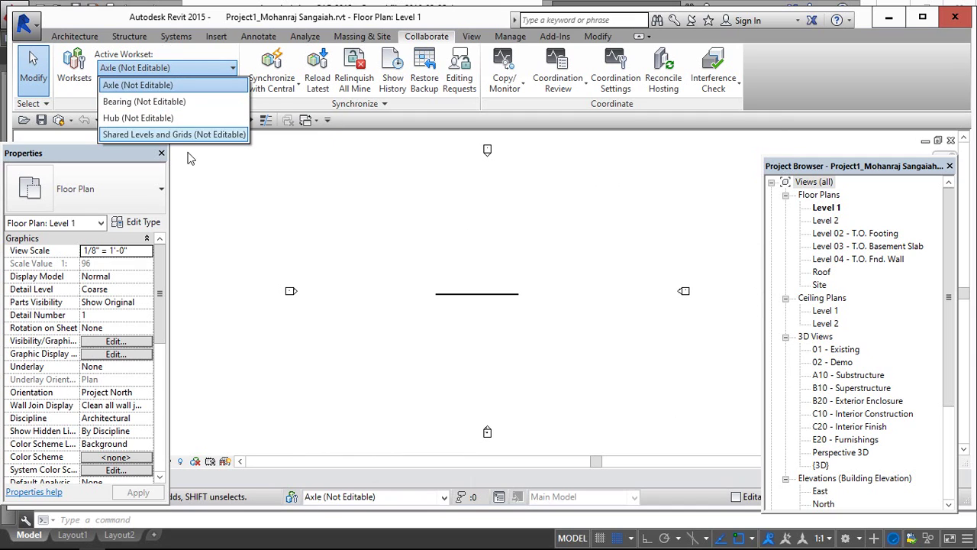
{"action": "left_click", "coordinate": [173, 103]}
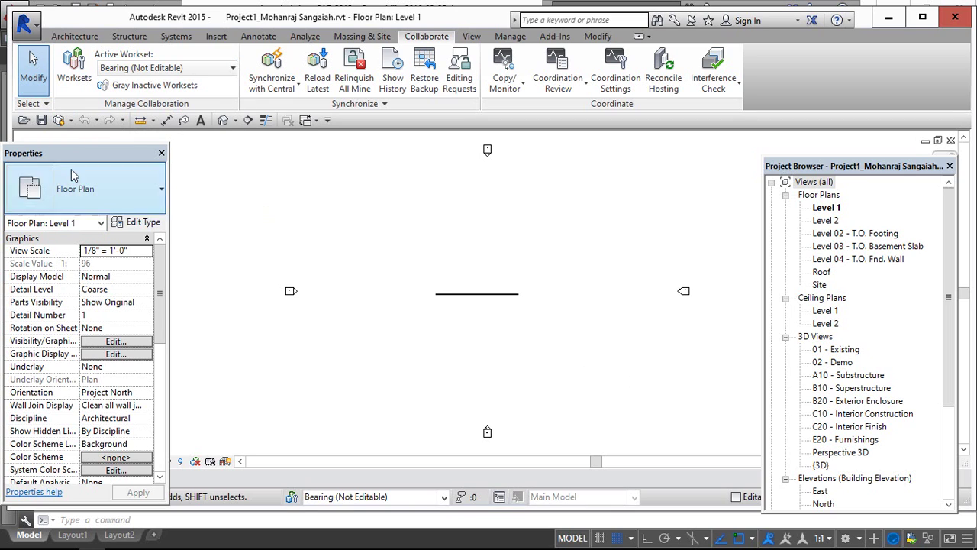
Draw a short slanted wall above the existing wall with the WA Wall tool
{"action": "left_click", "coordinate": [74, 36]}
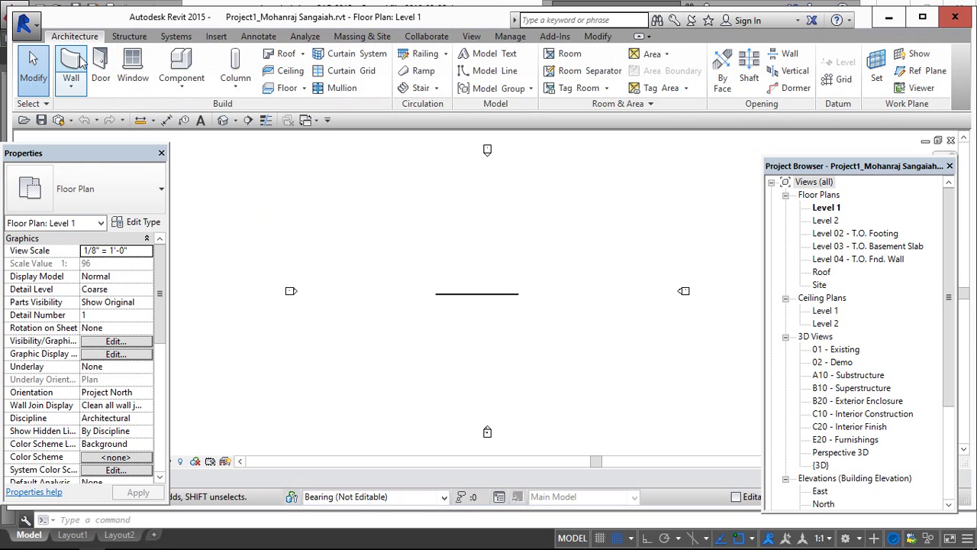
{"action": "key", "text": "w"}
{"action": "key", "text": "a"}
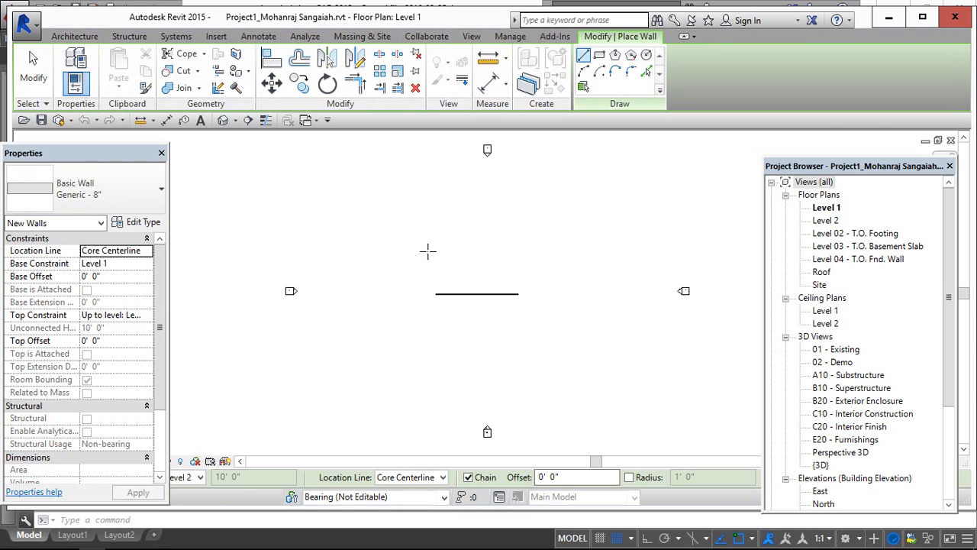
{"action": "left_click", "coordinate": [463, 250]}
{"action": "left_click", "coordinate": [458, 216]}
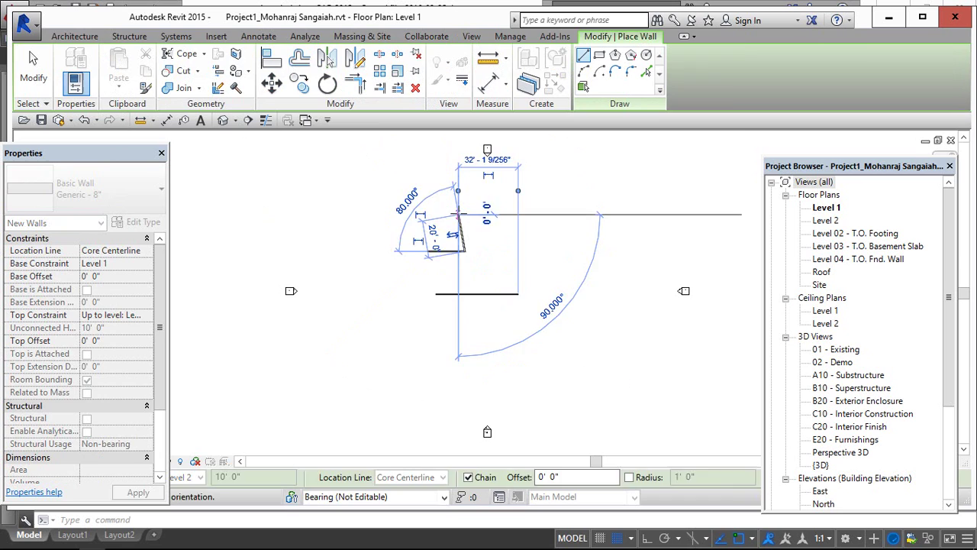
{"action": "key", "text": "Escape"}
{"action": "key", "text": "Escape"}
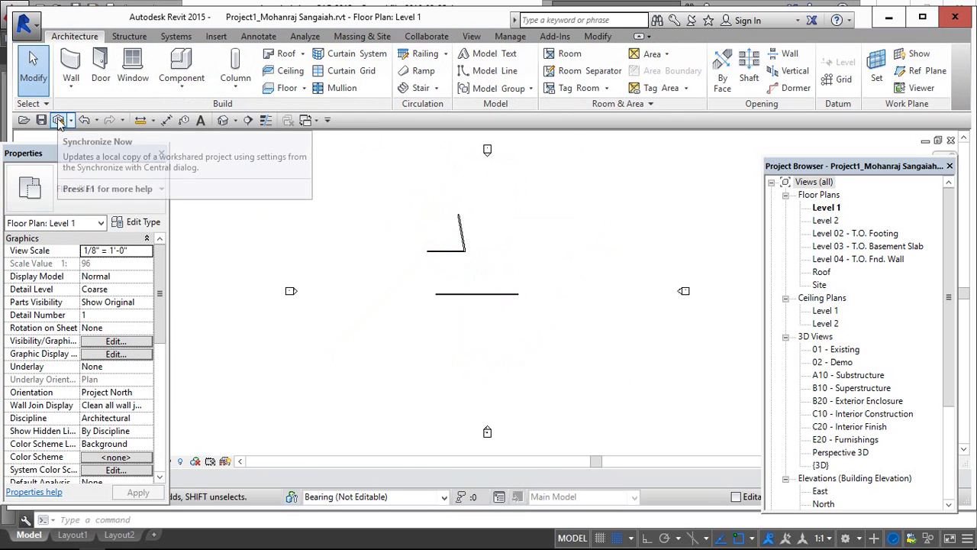